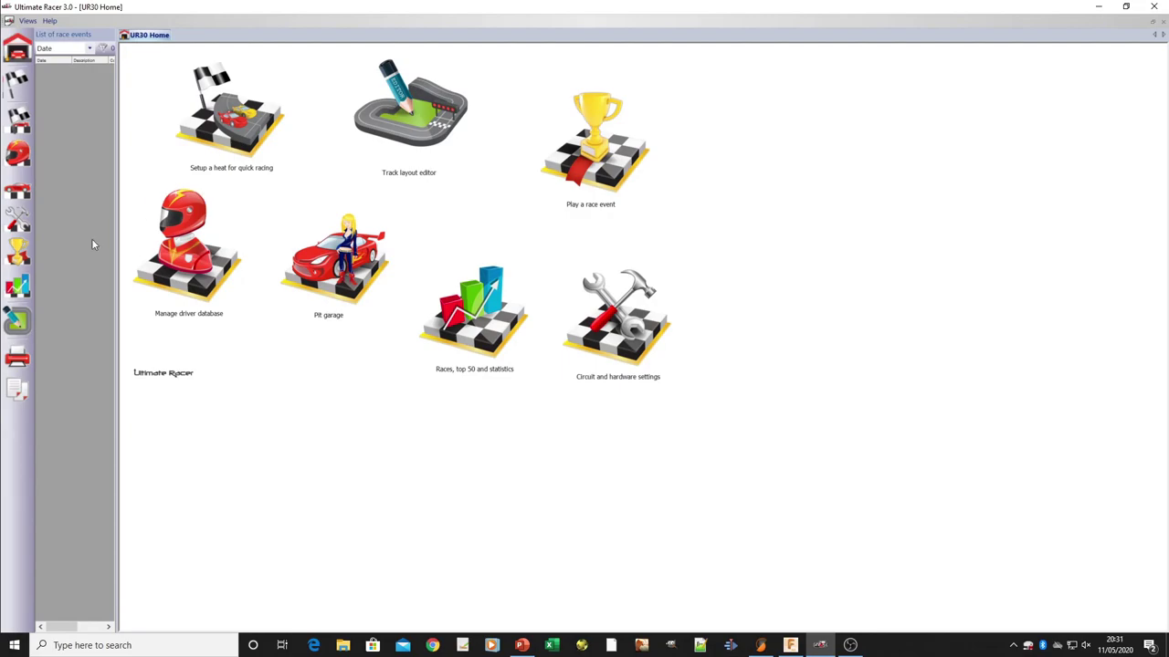
# Open the track layout editor and look through the piece library's one-lane, two-lane, miscellaneous, borders and frequently used categories.
pyautogui.click(16, 327)
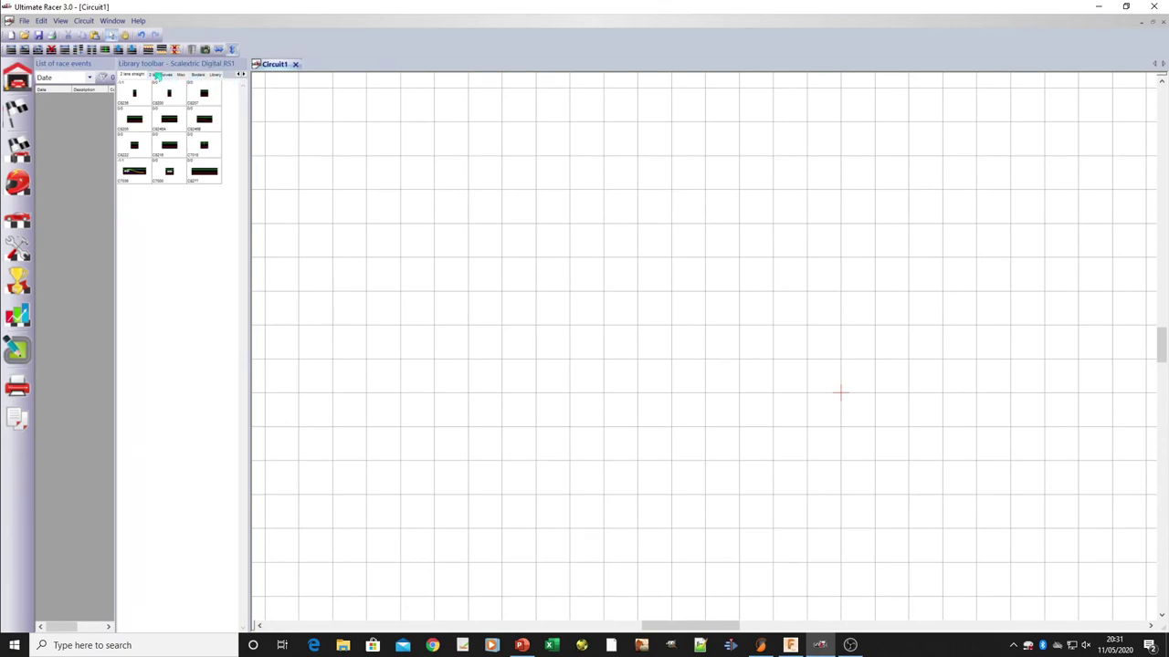
pyautogui.click(159, 75)
pyautogui.click(189, 77)
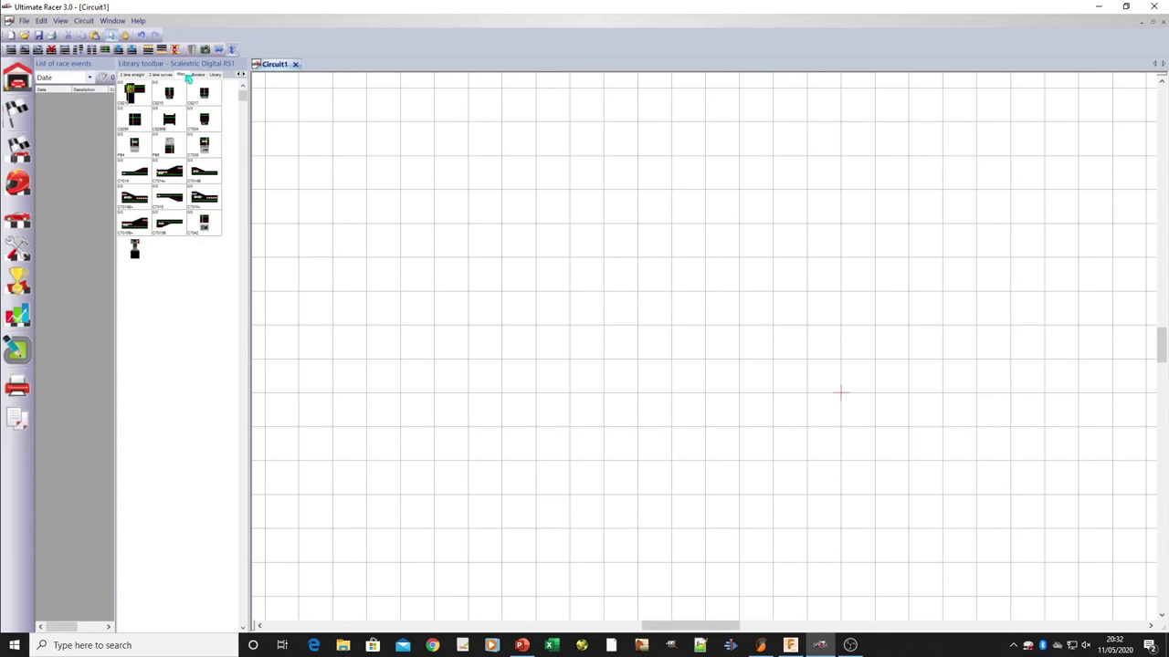
pyautogui.click(203, 77)
pyautogui.click(216, 76)
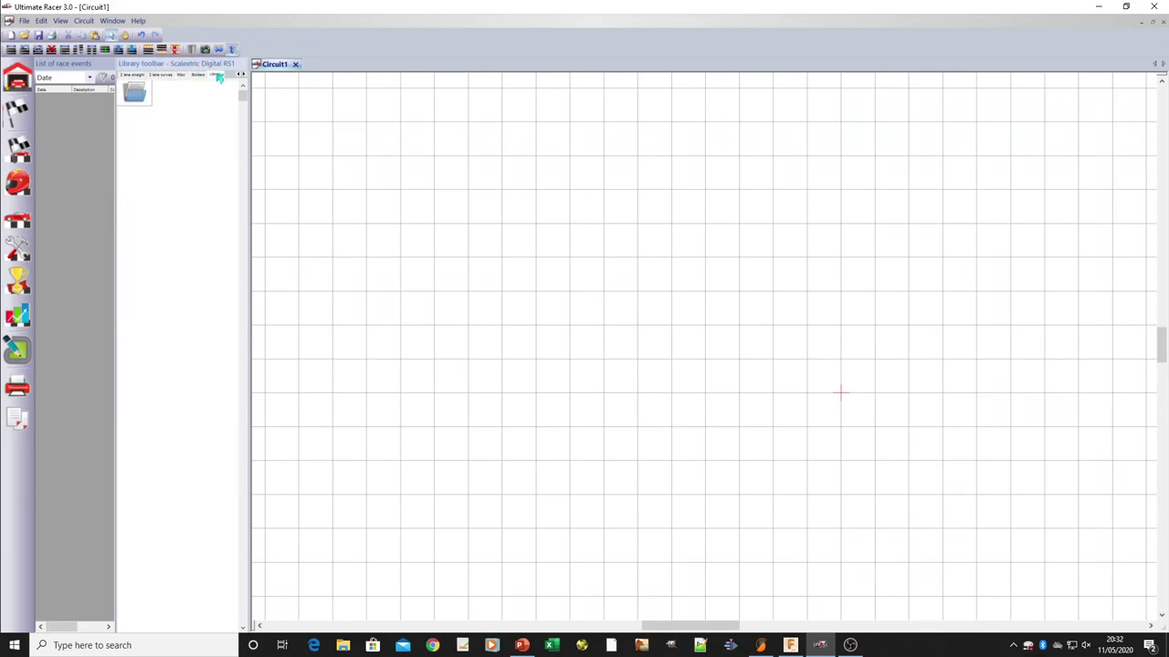
pyautogui.click(136, 77)
pyautogui.click(239, 75)
pyautogui.click(239, 75)
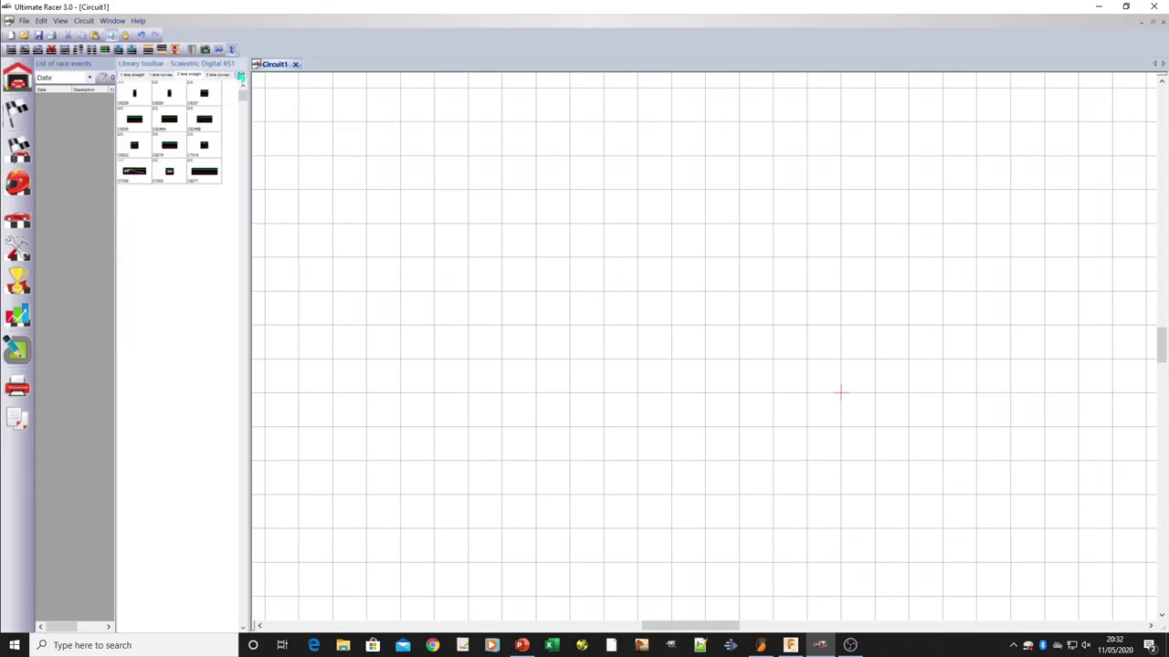
pyautogui.click(239, 75)
pyautogui.click(143, 77)
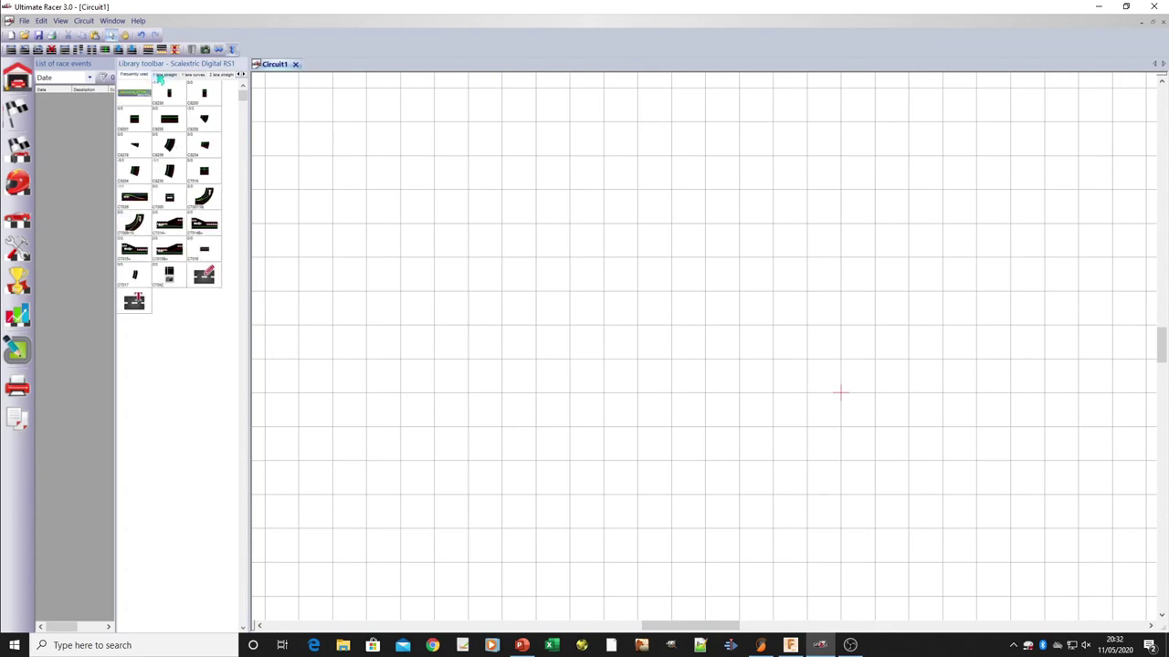
pyautogui.click(167, 76)
pyautogui.click(189, 76)
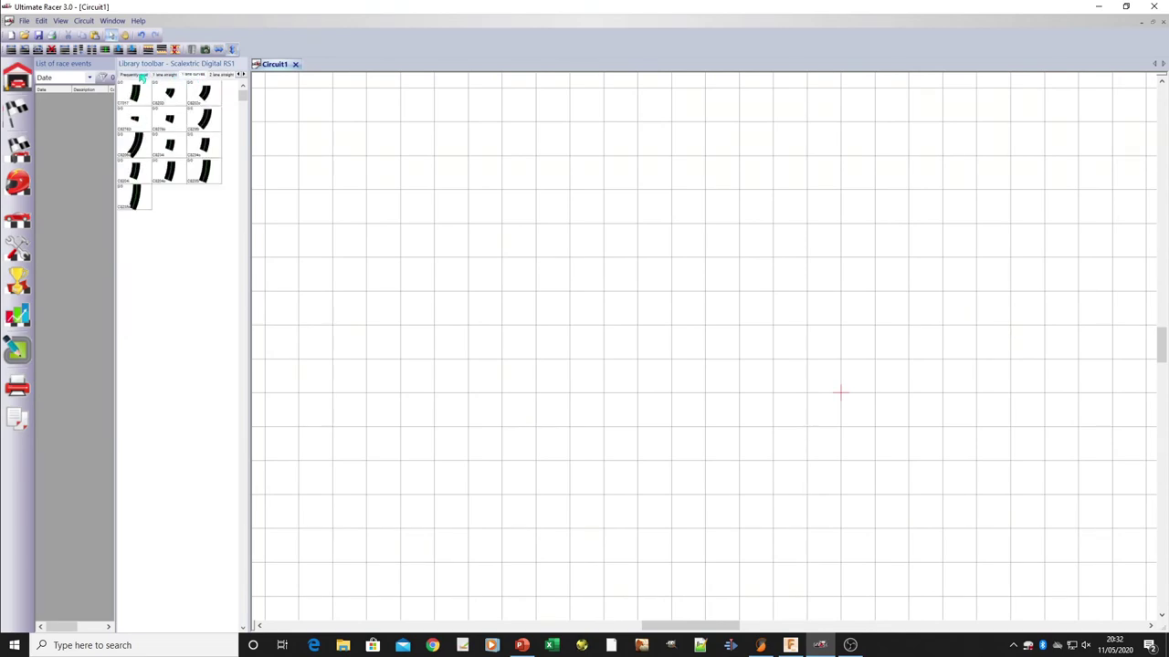
pyautogui.click(141, 76)
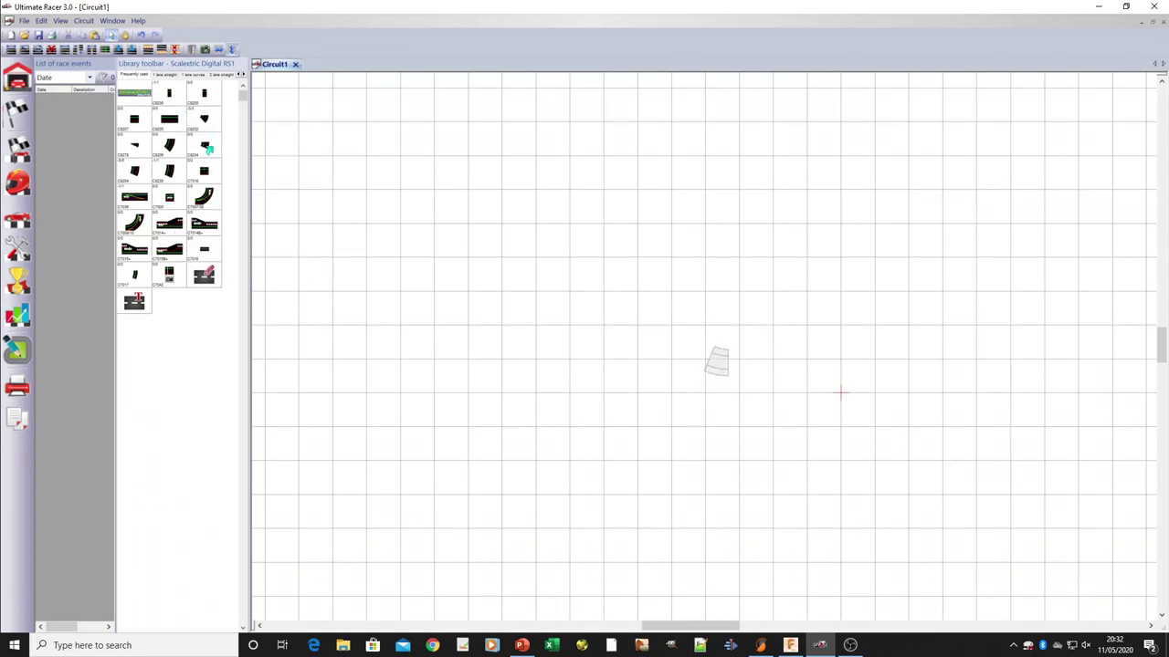
# Set the lane width to Bold in the document's track display preferences.
pyautogui.click(41, 20)
pyautogui.moveTo(62, 25)
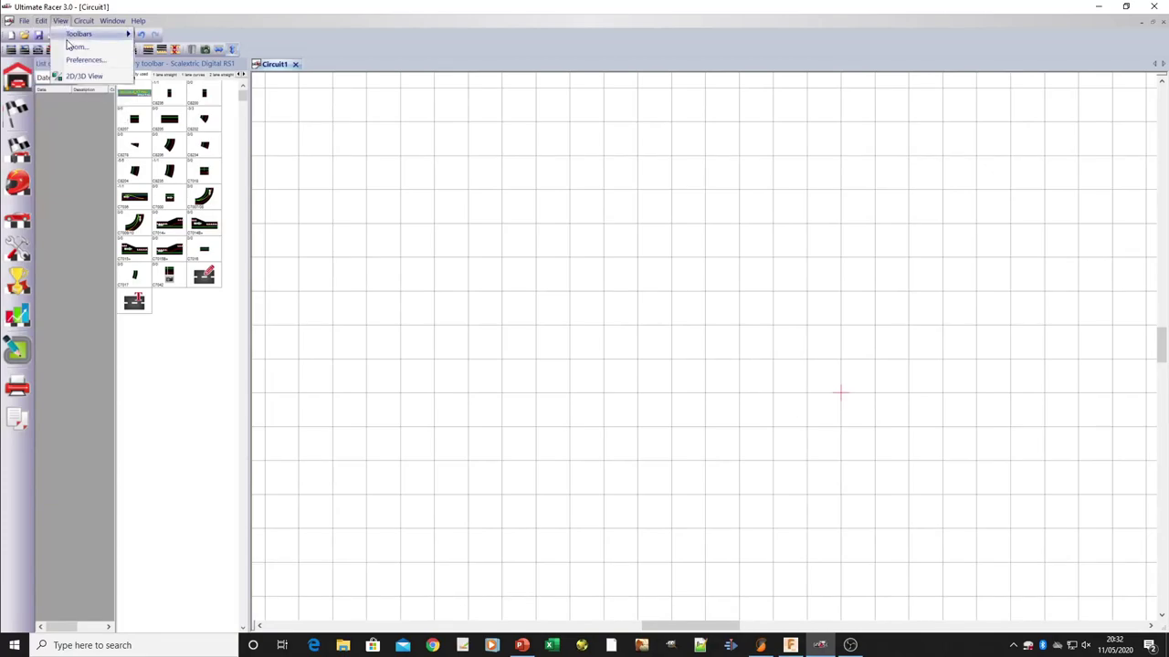
pyautogui.click(83, 59)
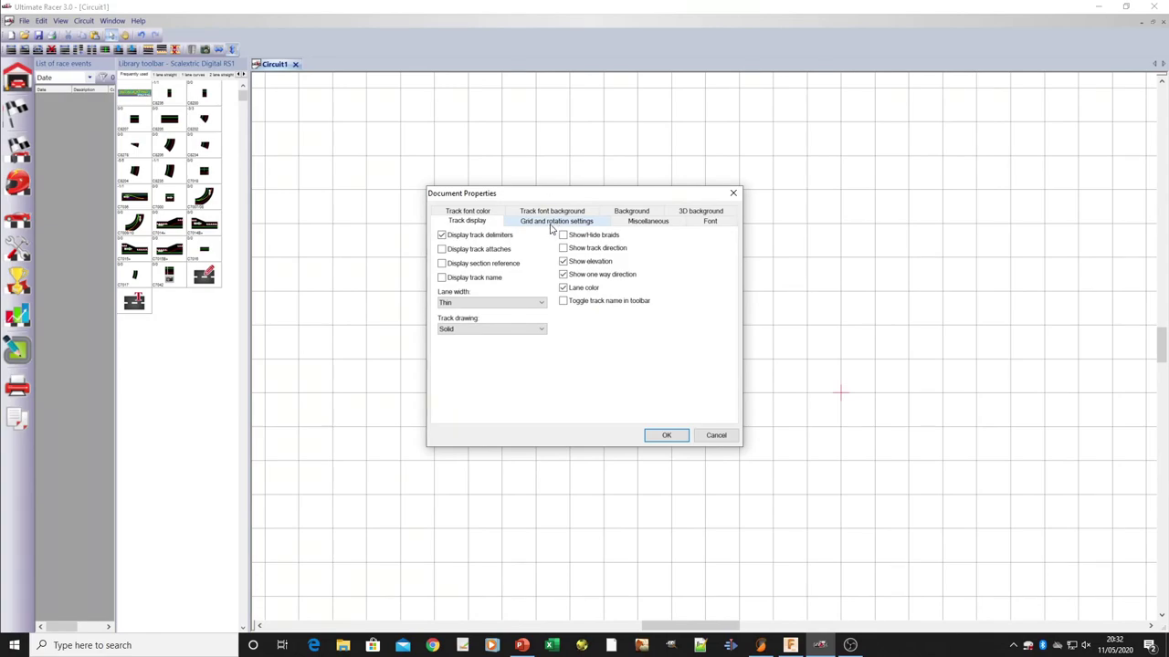
pyautogui.click(527, 304)
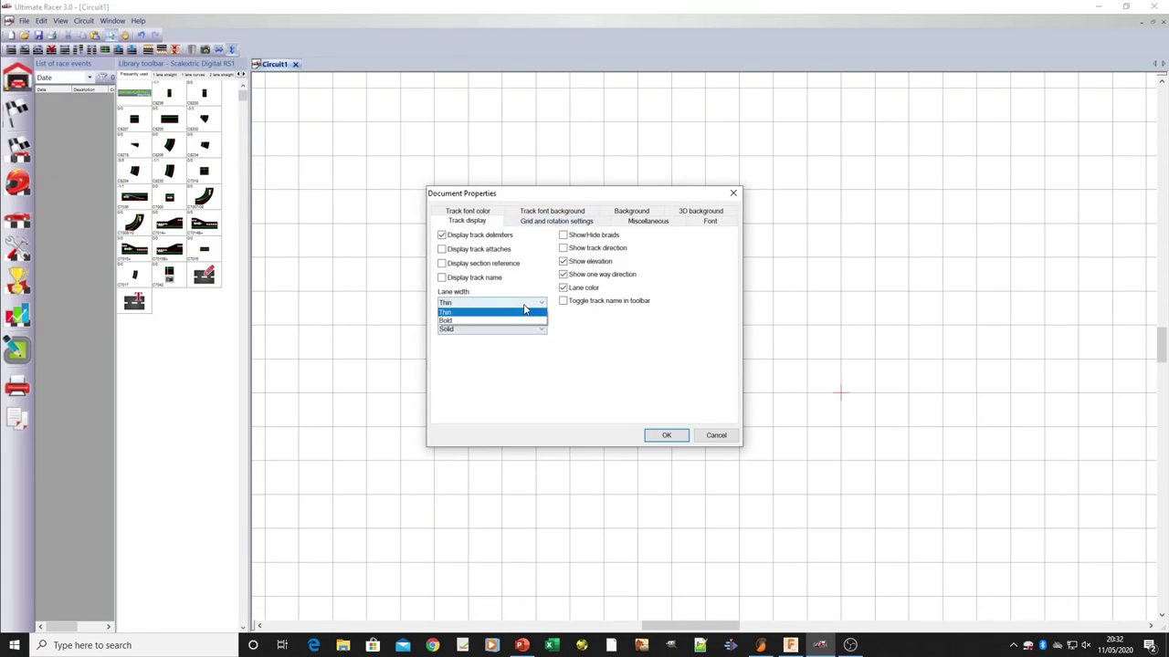
pyautogui.click(527, 319)
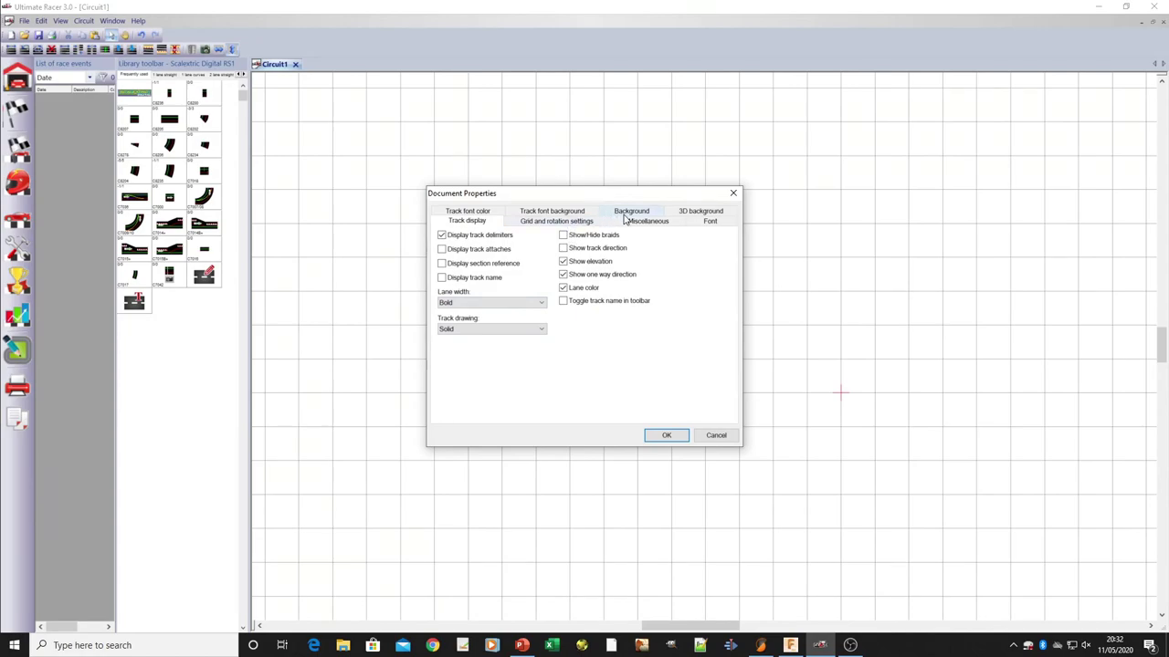
# Set the major grid size to 0.2 m, show the minor grid with 2 subdivisions, and apply the preferences.
pyautogui.click(572, 223)
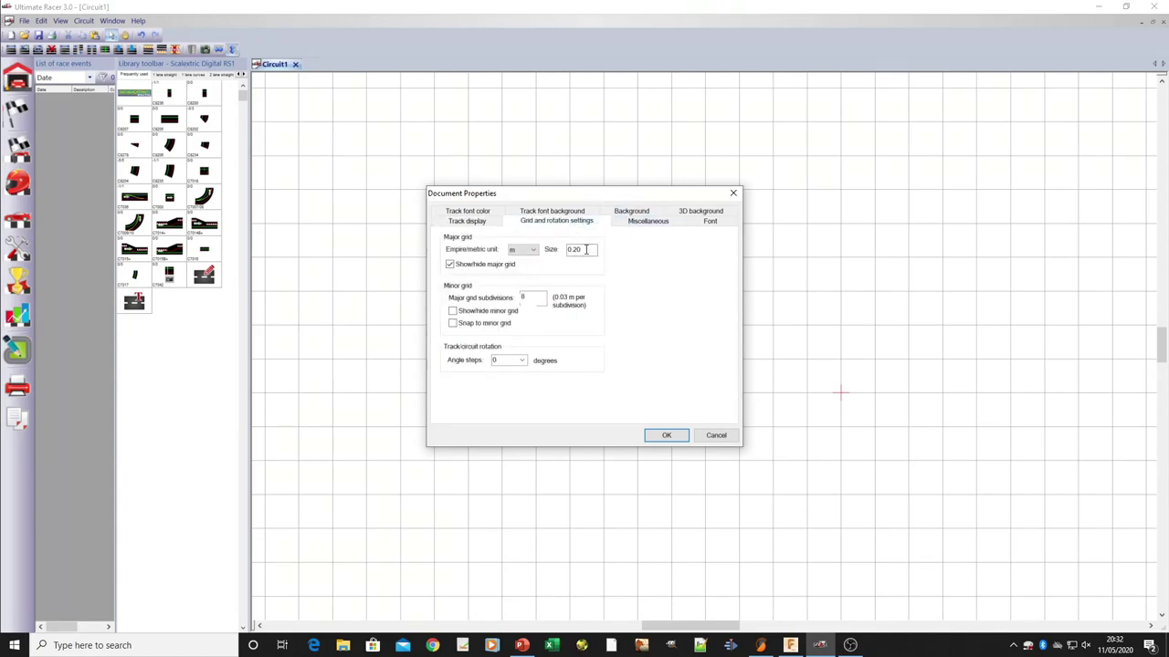
pyautogui.doubleClick(581, 249)
pyautogui.write('0.2')
pyautogui.click(453, 312)
pyautogui.doubleClick(530, 298)
pyautogui.write('1')
pyautogui.write('2')
pyautogui.click(664, 437)
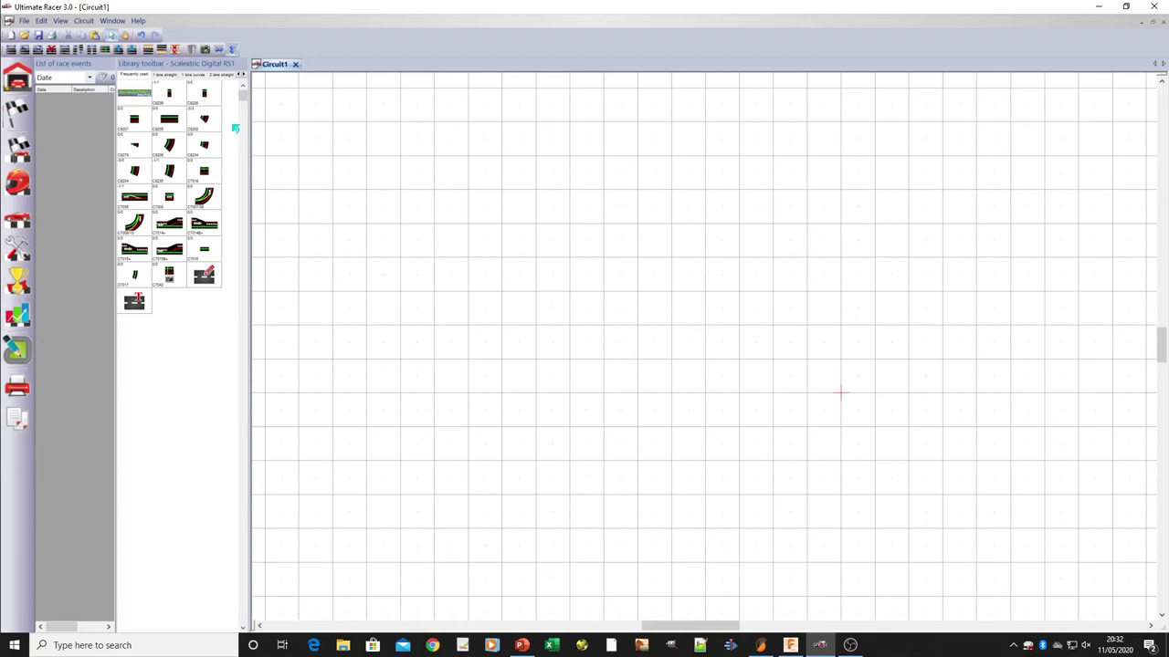
# Find the C7042 power base among the miscellaneous pieces and place it near the middle of the layout.
pyautogui.click(226, 74)
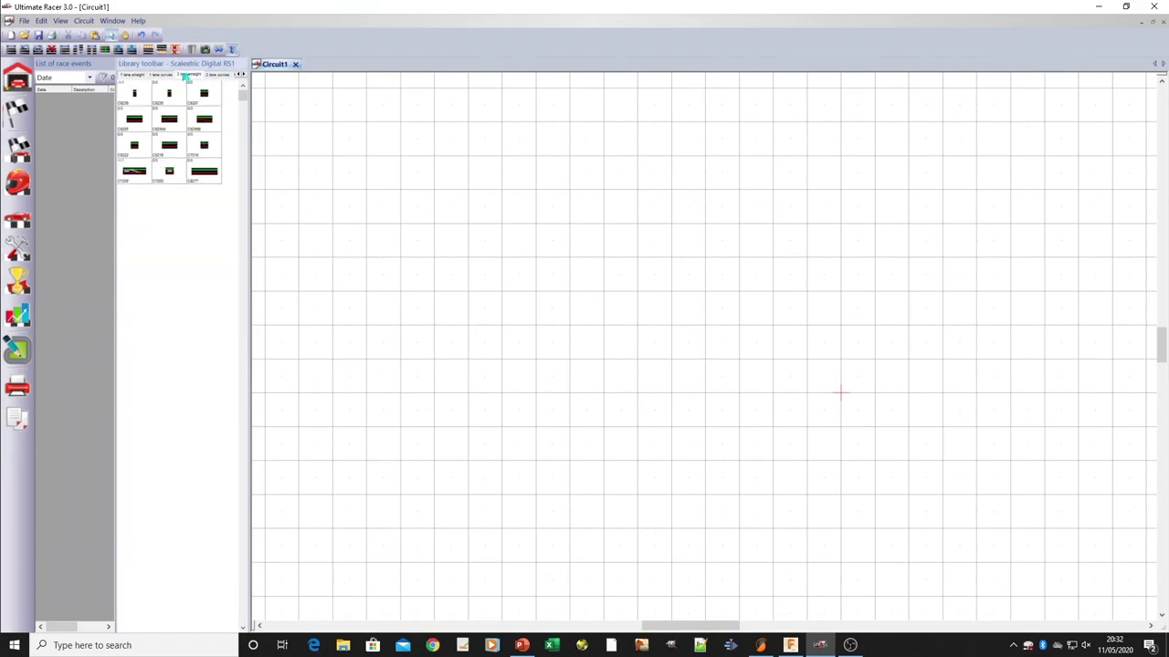
pyautogui.click(215, 75)
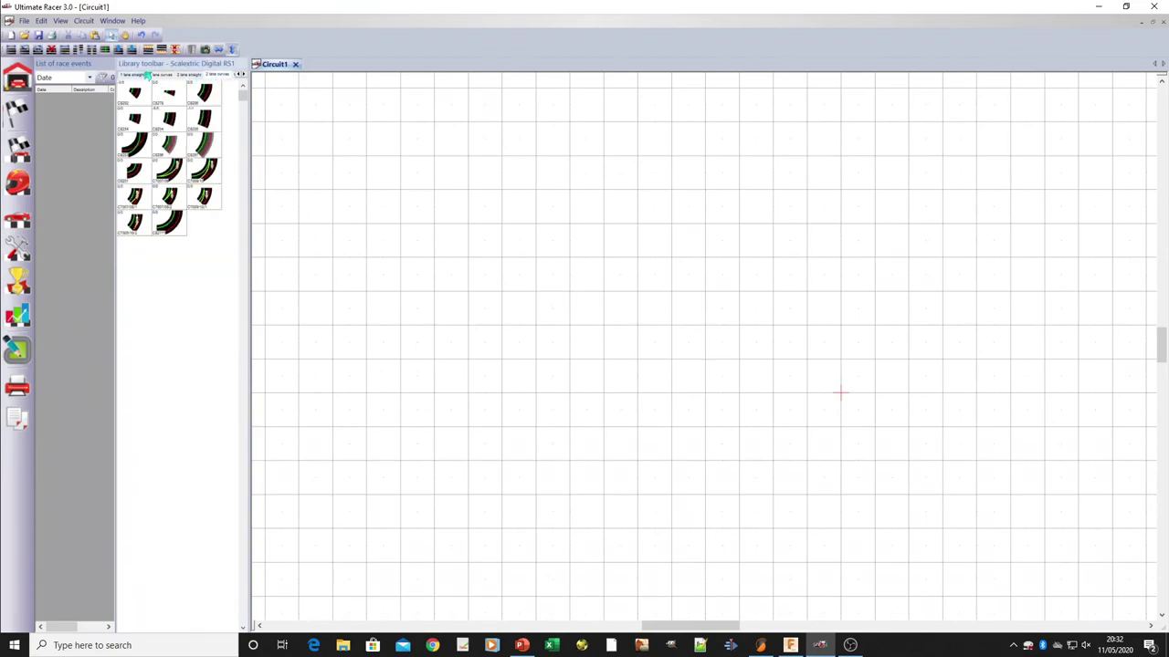
pyautogui.click(188, 75)
pyautogui.click(137, 75)
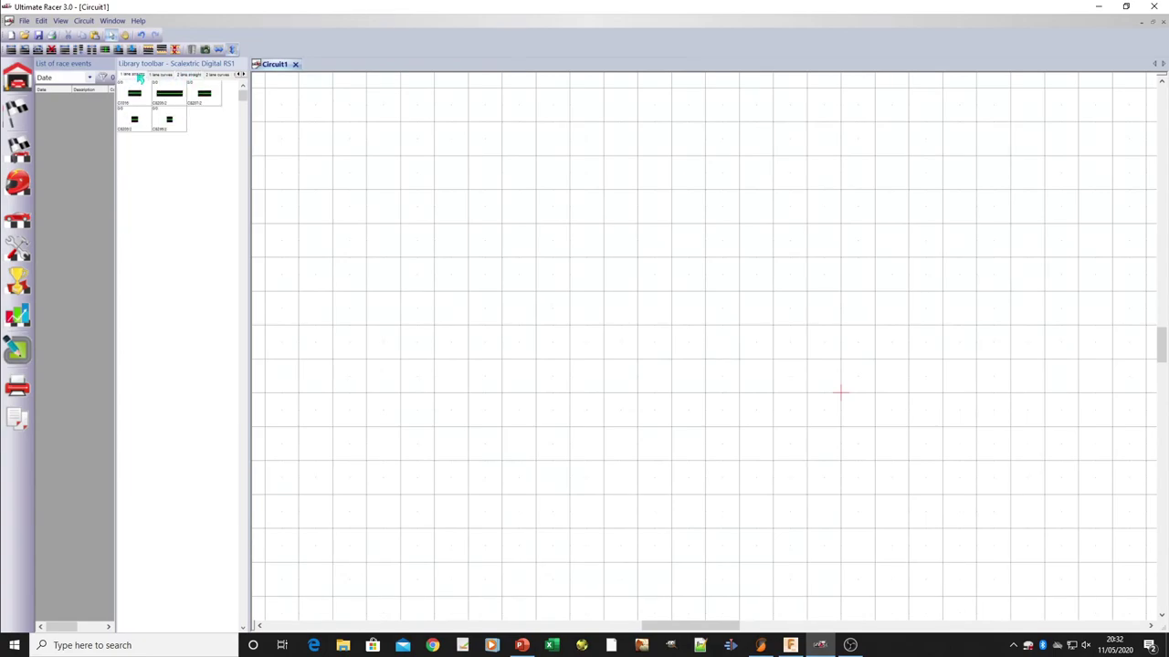
pyautogui.click(236, 75)
pyautogui.click(236, 75)
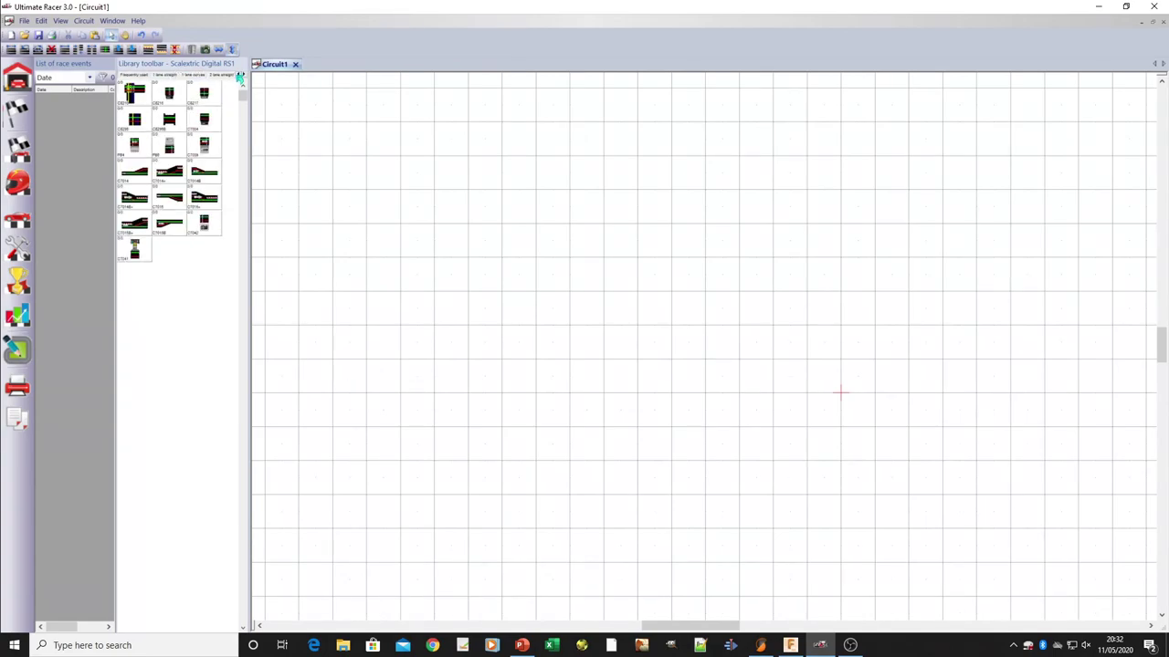
pyautogui.moveTo(203, 222); pyautogui.dragTo(694, 313)
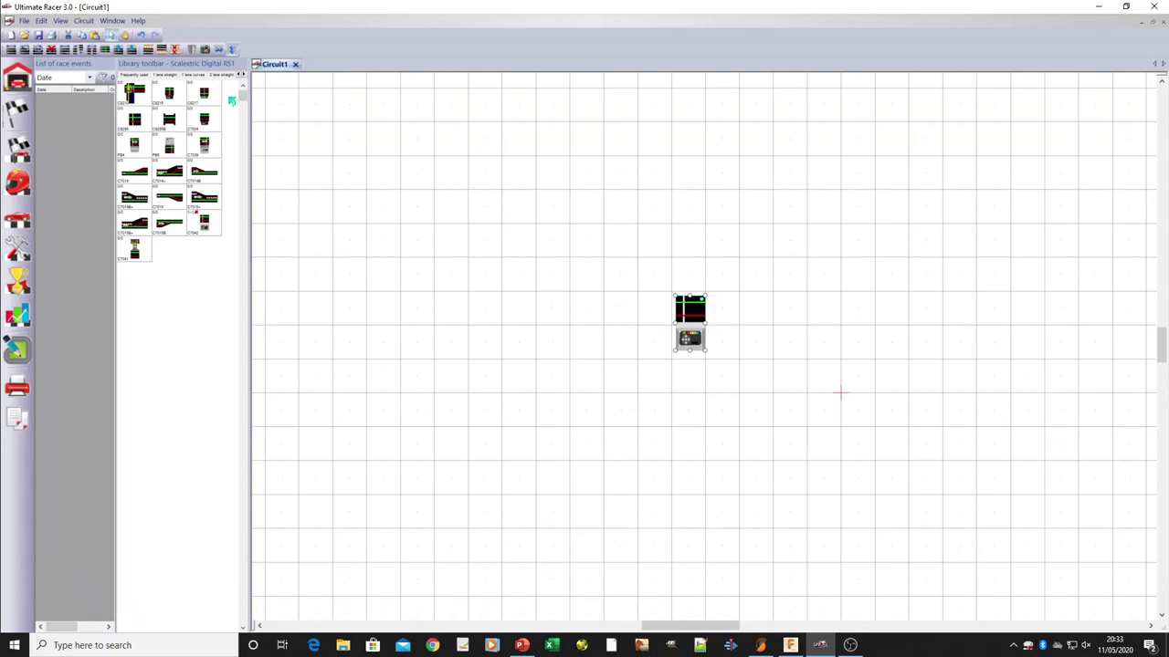
pyautogui.moveTo(694, 314); pyautogui.dragTo(663, 312)
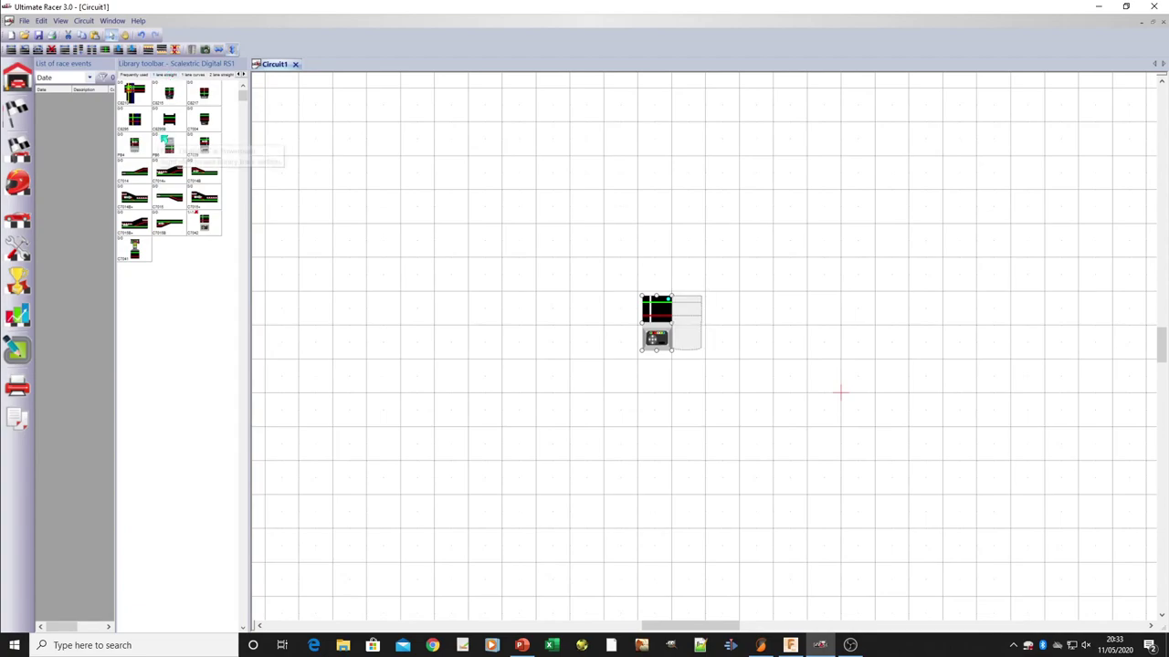
# Attach a short two-lane straight to each side of the power base and a standard curve to the left end, bending downward.
pyautogui.click(142, 76)
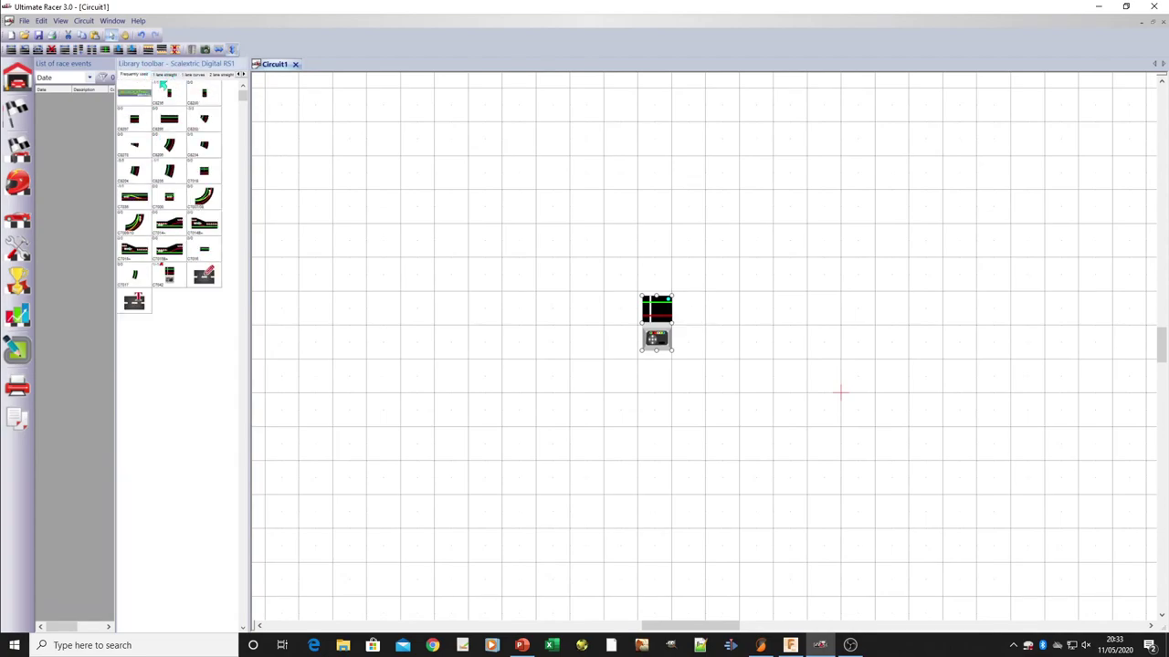
pyautogui.moveTo(203, 175); pyautogui.dragTo(687, 311)
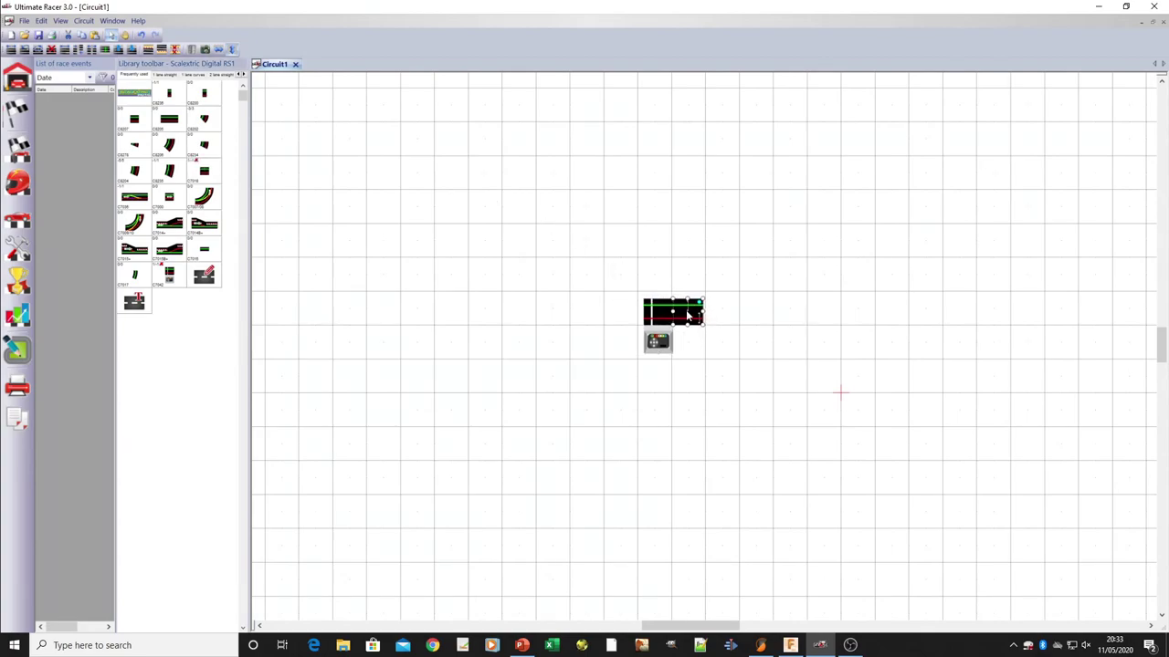
pyautogui.moveTo(203, 164); pyautogui.dragTo(626, 305)
pyautogui.moveTo(610, 299); pyautogui.dragTo(692, 317)
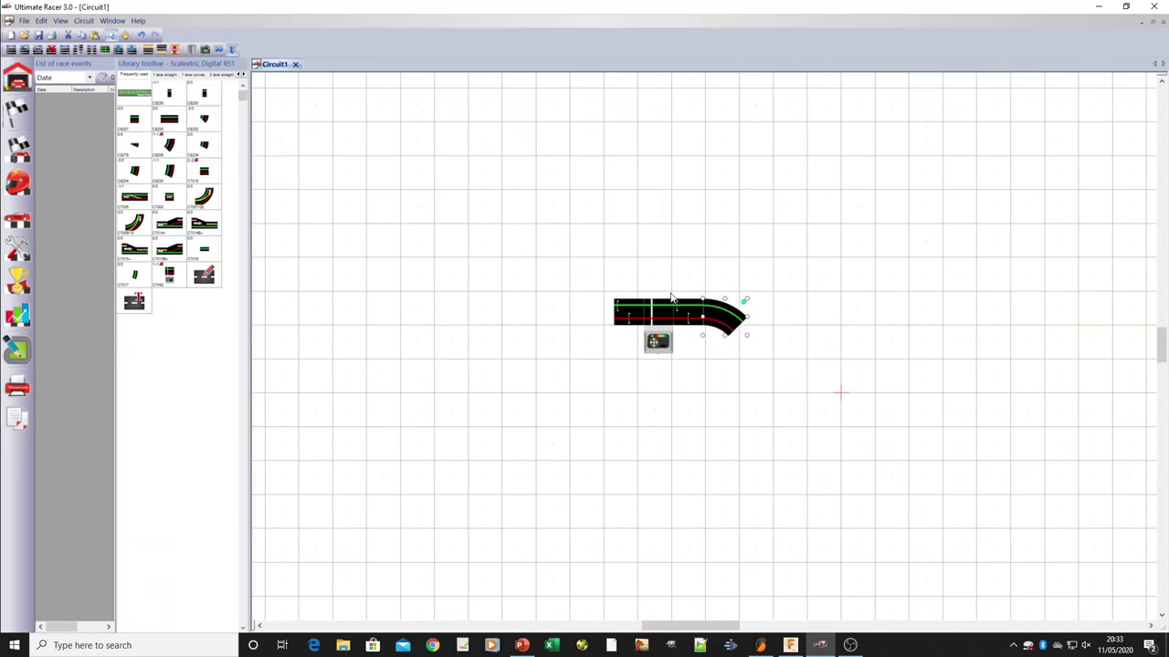
pyautogui.moveTo(727, 322); pyautogui.dragTo(603, 314)
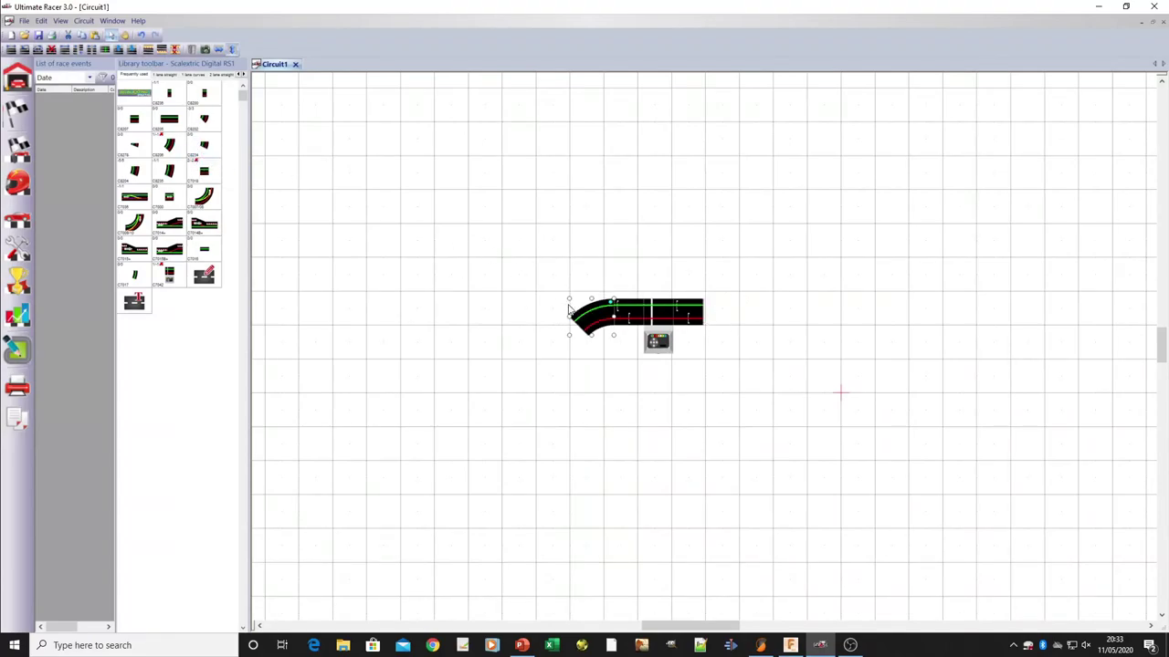
pyautogui.click(165, 147)
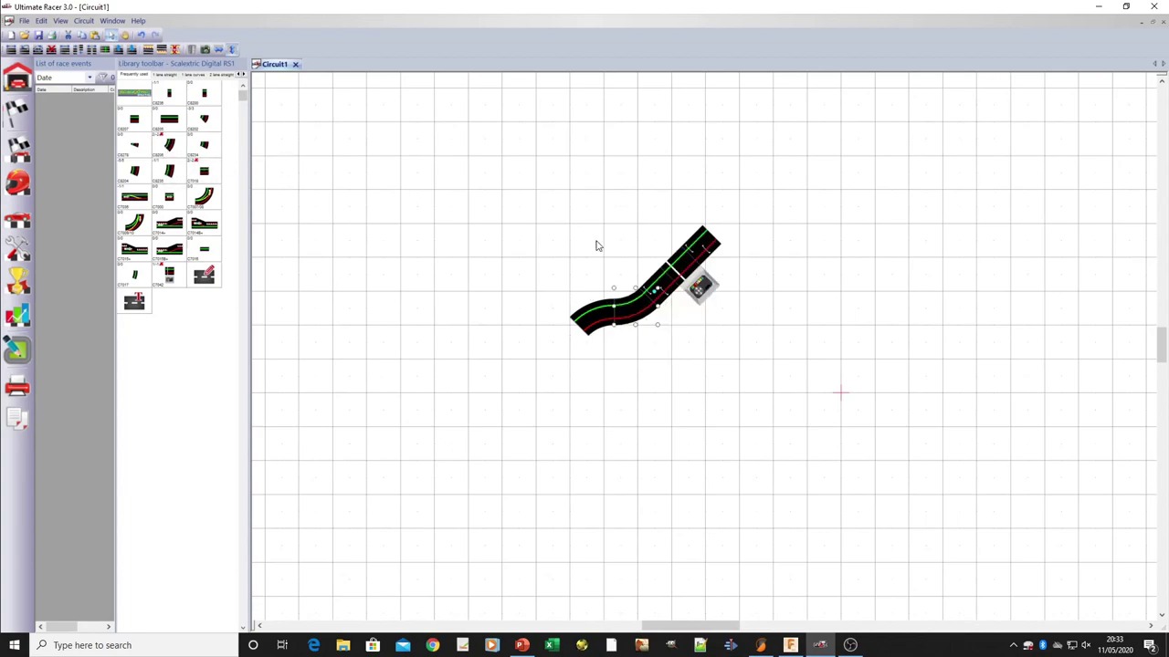
pyautogui.press('Delete')
pyautogui.click(589, 273)
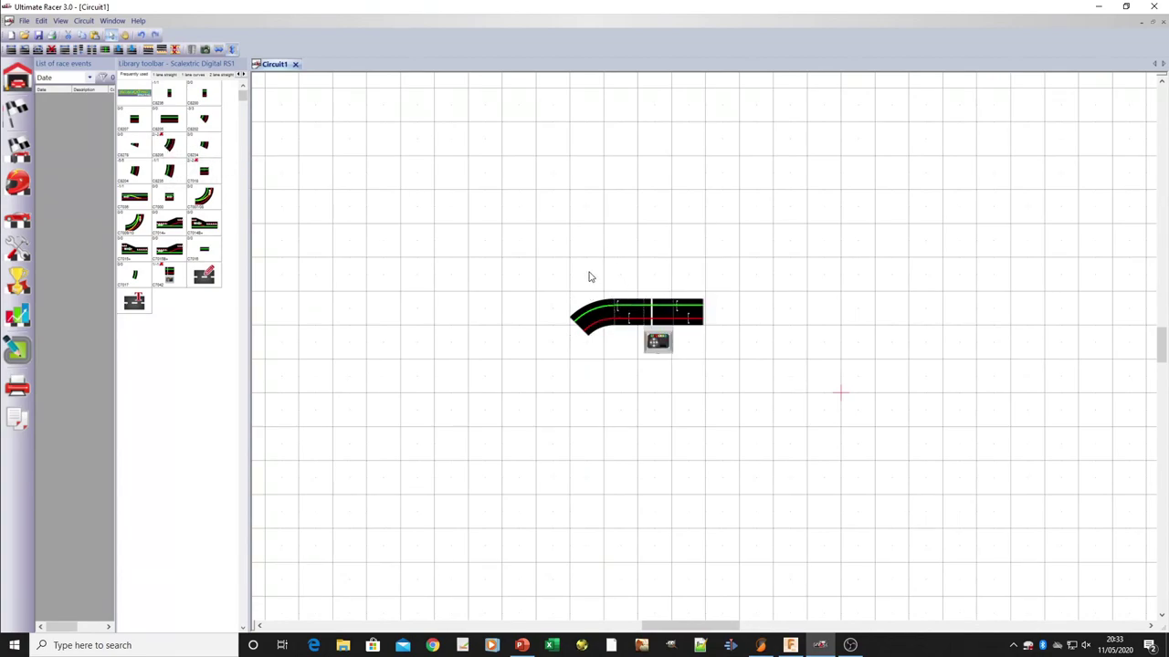
# Extend the track's left end with an oppositely bending standard curve, followed by a 90-degree curve turning upward.
pyautogui.click(168, 154)
pyautogui.moveTo(735, 354); pyautogui.dragTo(562, 317)
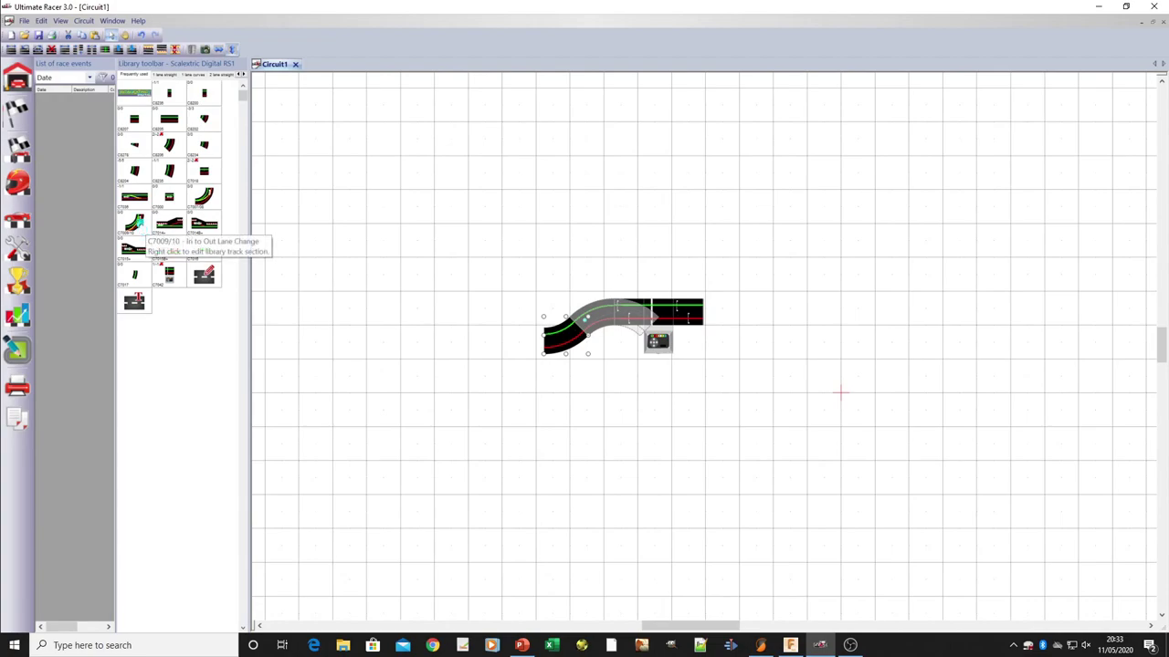
pyautogui.click(215, 76)
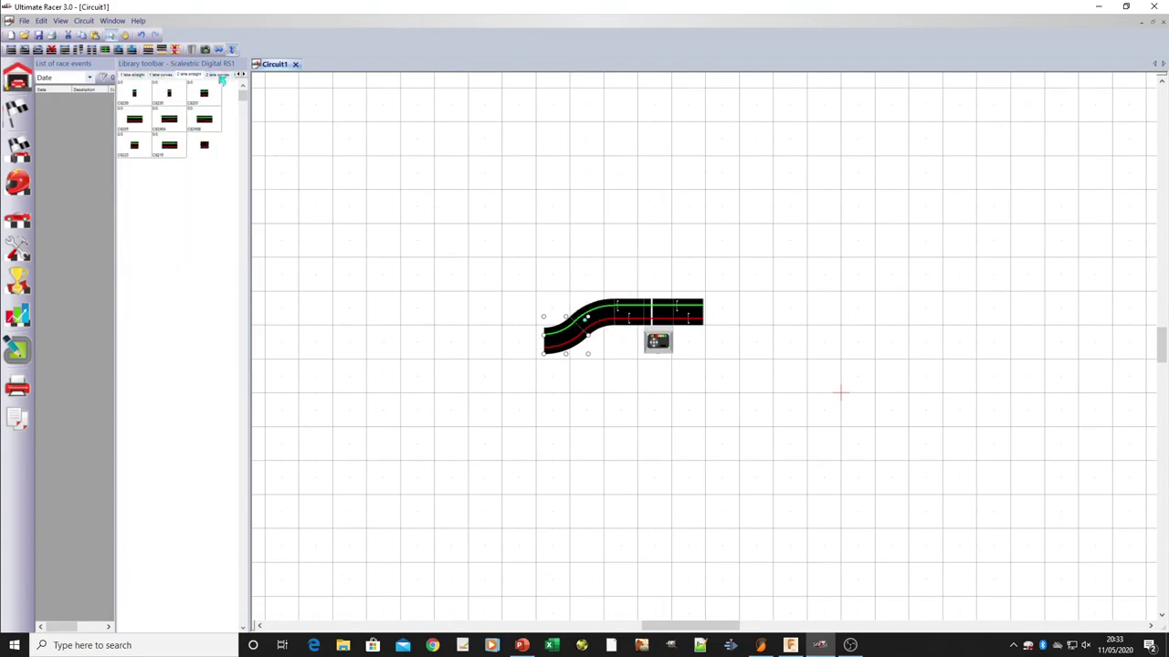
pyautogui.click(225, 76)
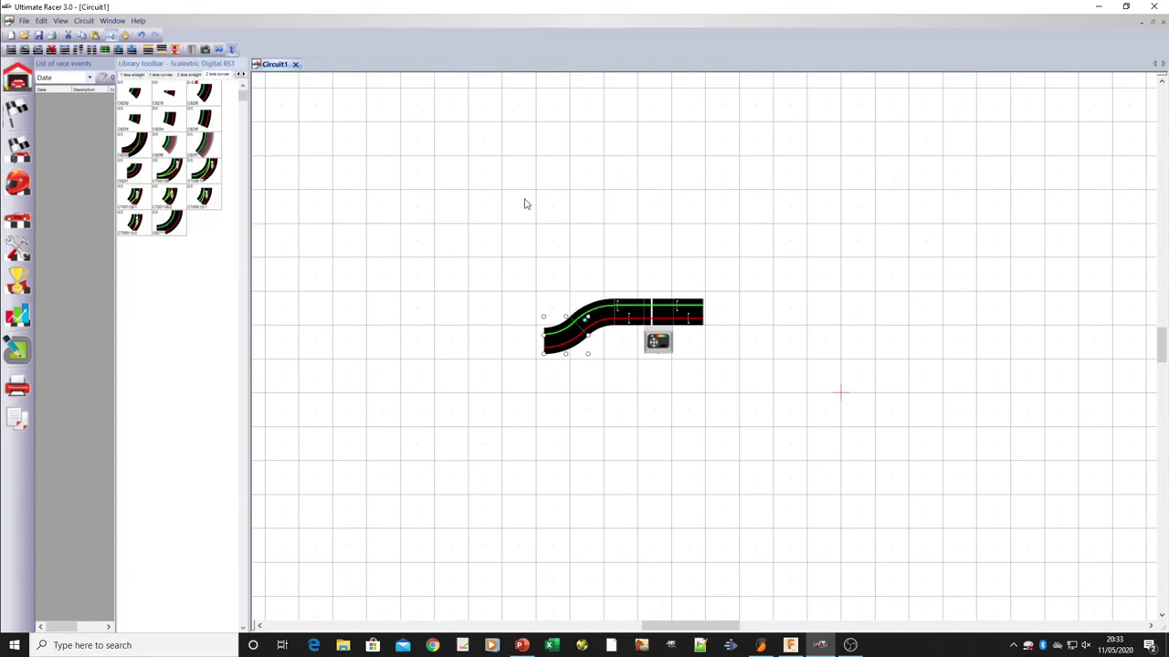
pyautogui.moveTo(169, 222); pyautogui.dragTo(509, 320)
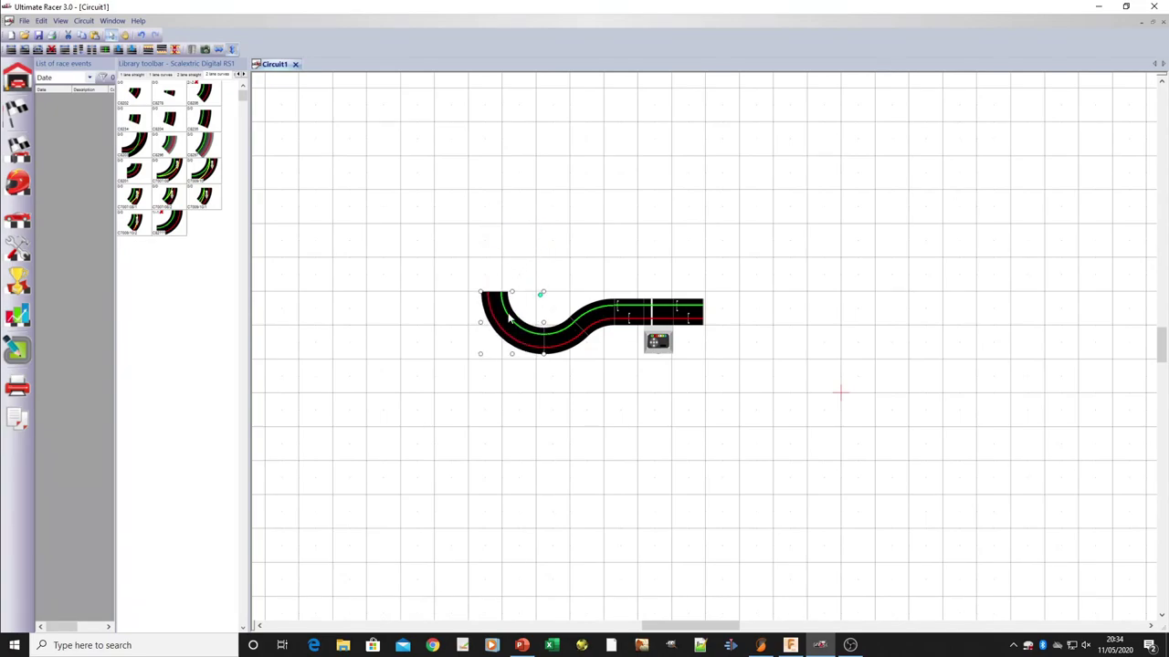
pyautogui.click(185, 75)
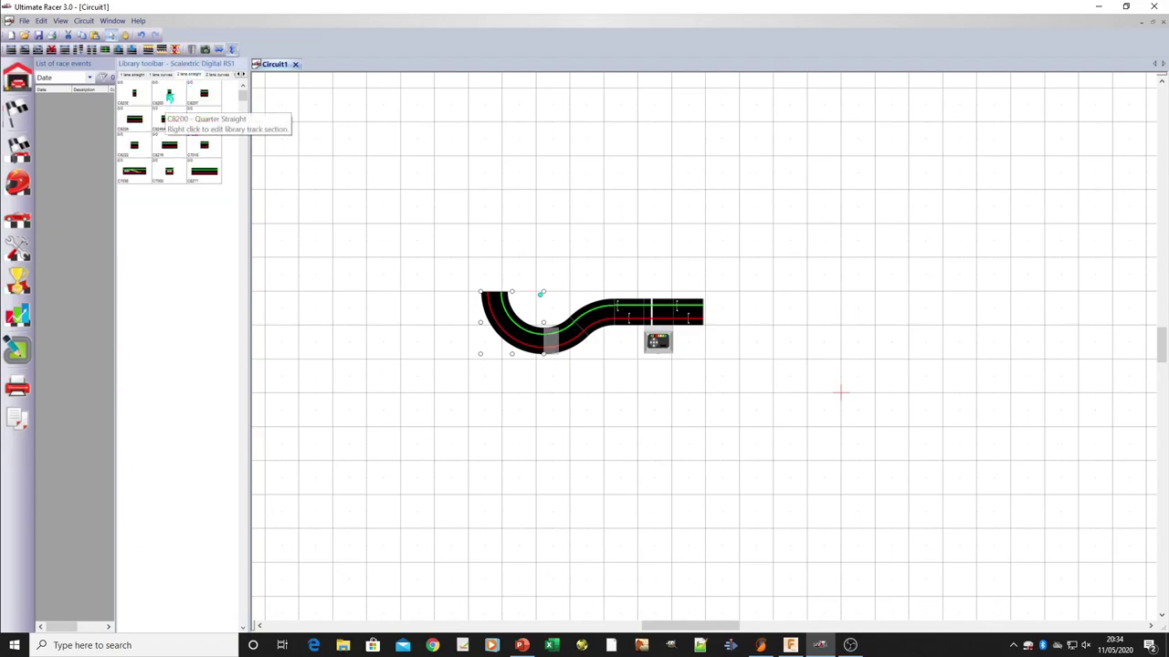
pyautogui.click(167, 94)
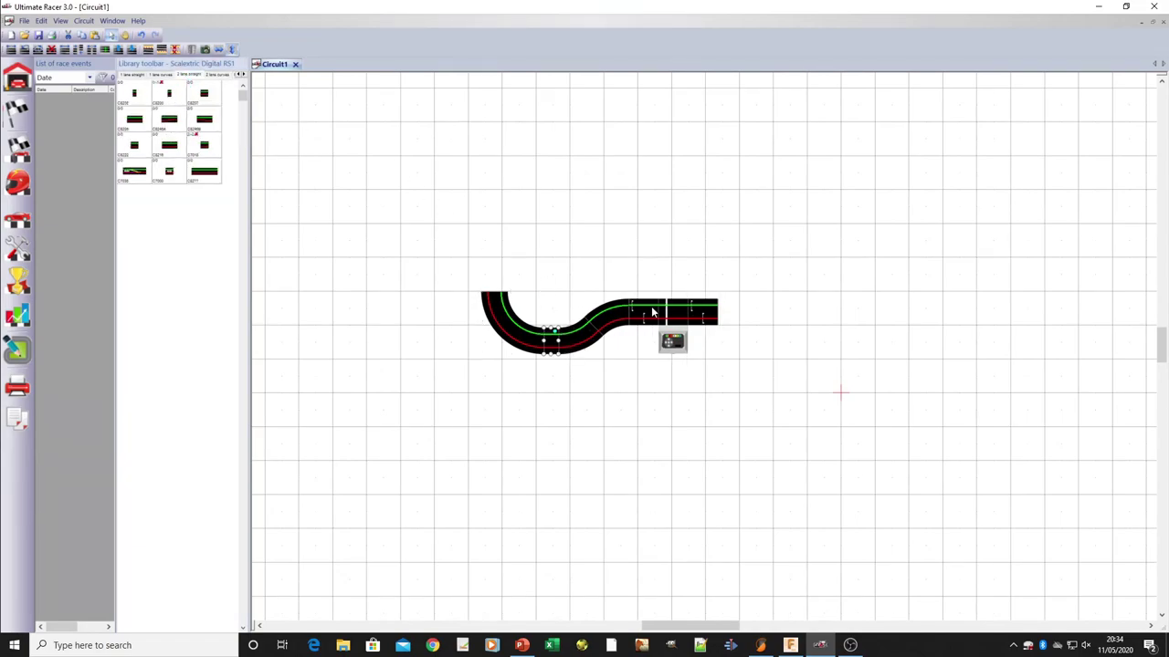
pyautogui.hotkey('ctrl', 'z')
pyautogui.click(552, 273)
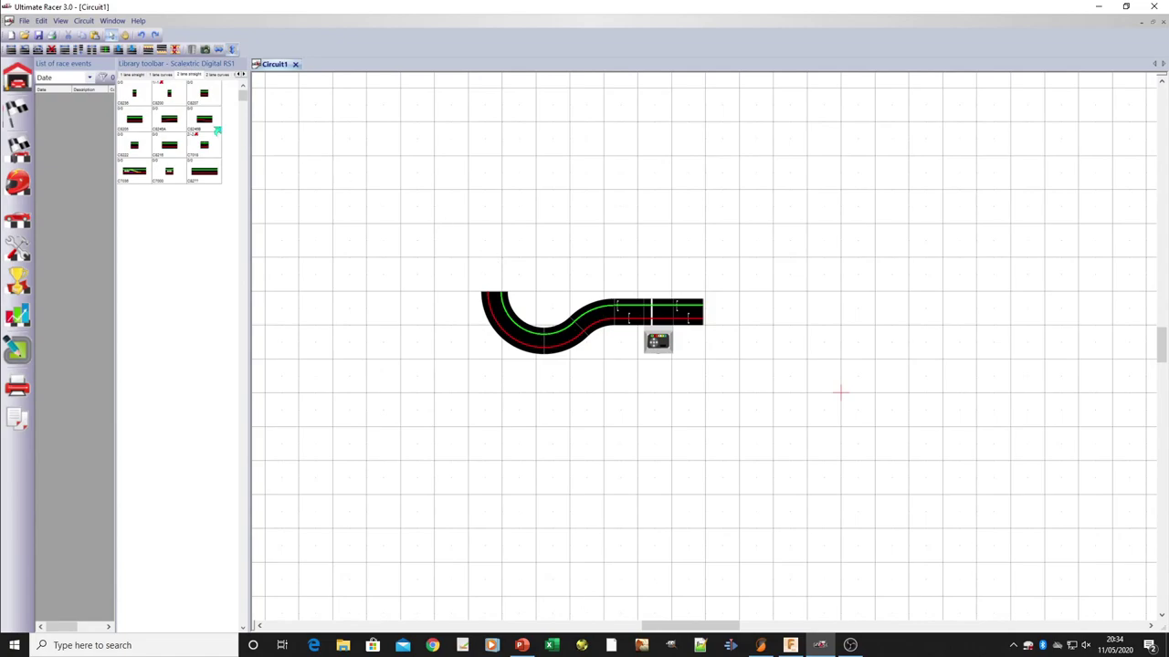
# Attach a C8200 quarter straight to the open upper end of the 90-degree curve.
pyautogui.click(170, 100)
pyautogui.press('Delete')
pyautogui.moveTo(609, 326); pyautogui.dragTo(505, 288)
# Add a second 90-degree curve, rotate it to turn right, and join it to the upper end of the quarter straight.
pyautogui.click(217, 74)
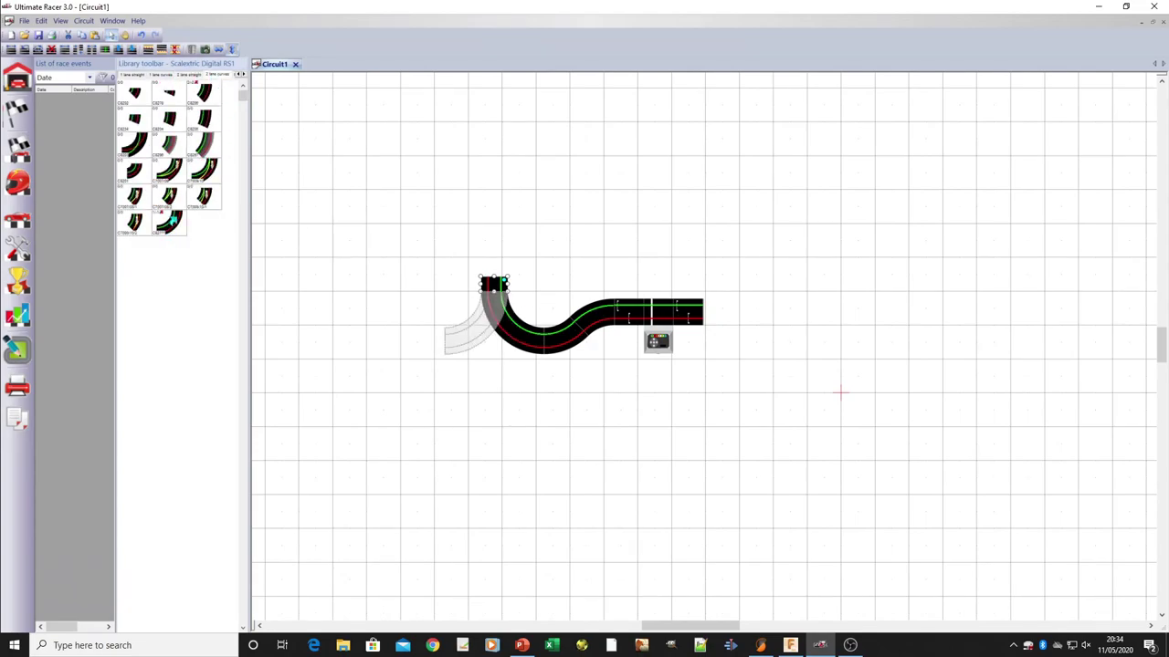
pyautogui.moveTo(172, 220); pyautogui.dragTo(482, 238)
pyautogui.moveTo(498, 196); pyautogui.dragTo(469, 277)
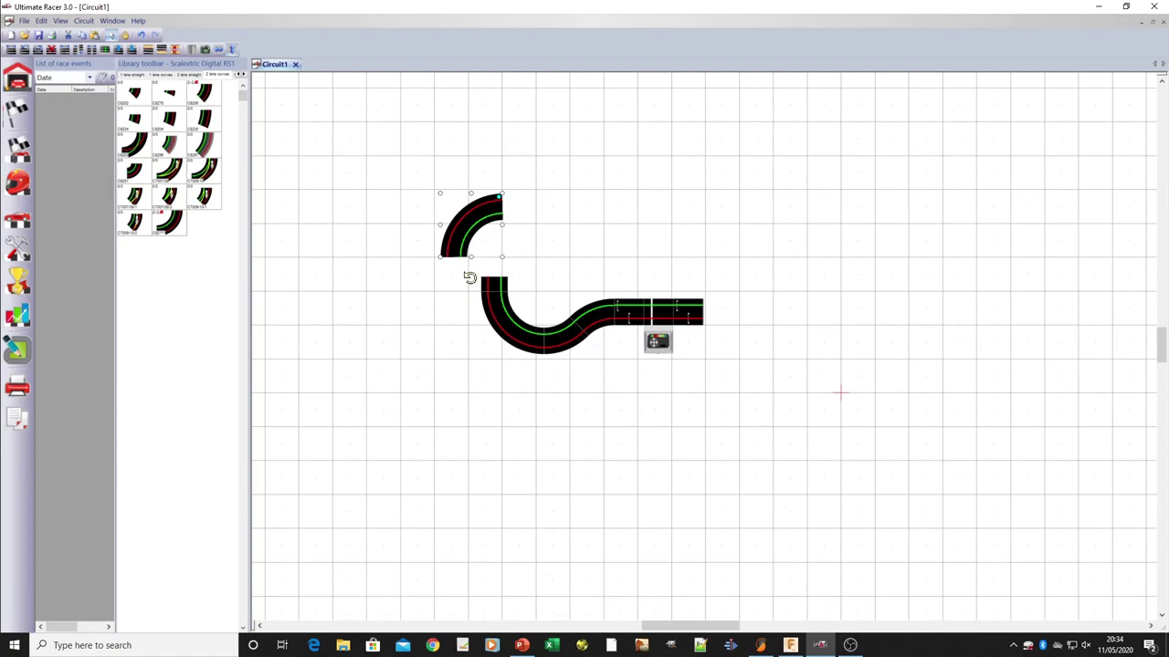
pyautogui.moveTo(482, 225); pyautogui.dragTo(523, 242)
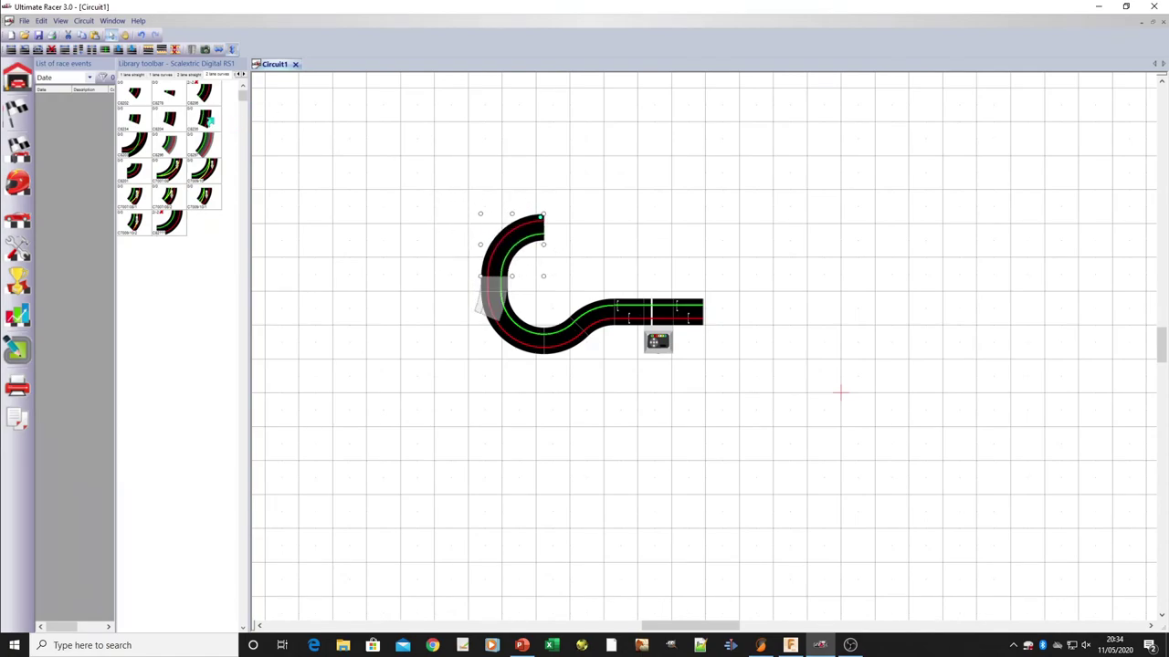
# Extend the open upper end rightward with a C8200 quarter straight and insert a half straight between it and the 90-degree curve.
pyautogui.click(194, 75)
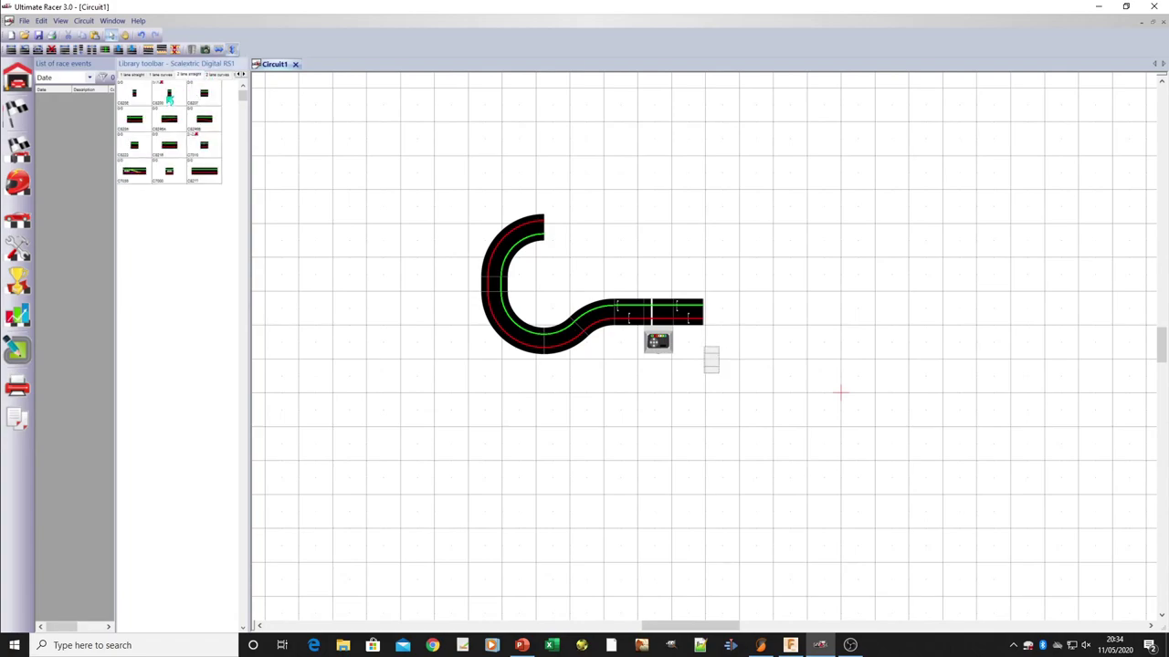
pyautogui.moveTo(168, 95); pyautogui.dragTo(561, 226)
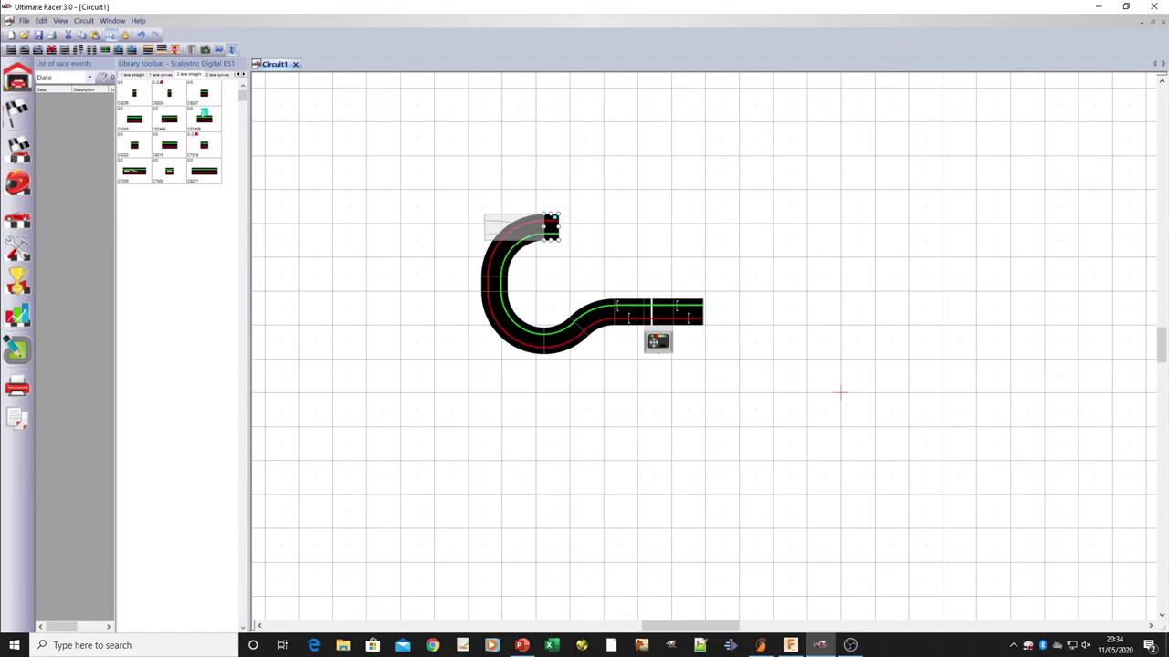
pyautogui.click(573, 181)
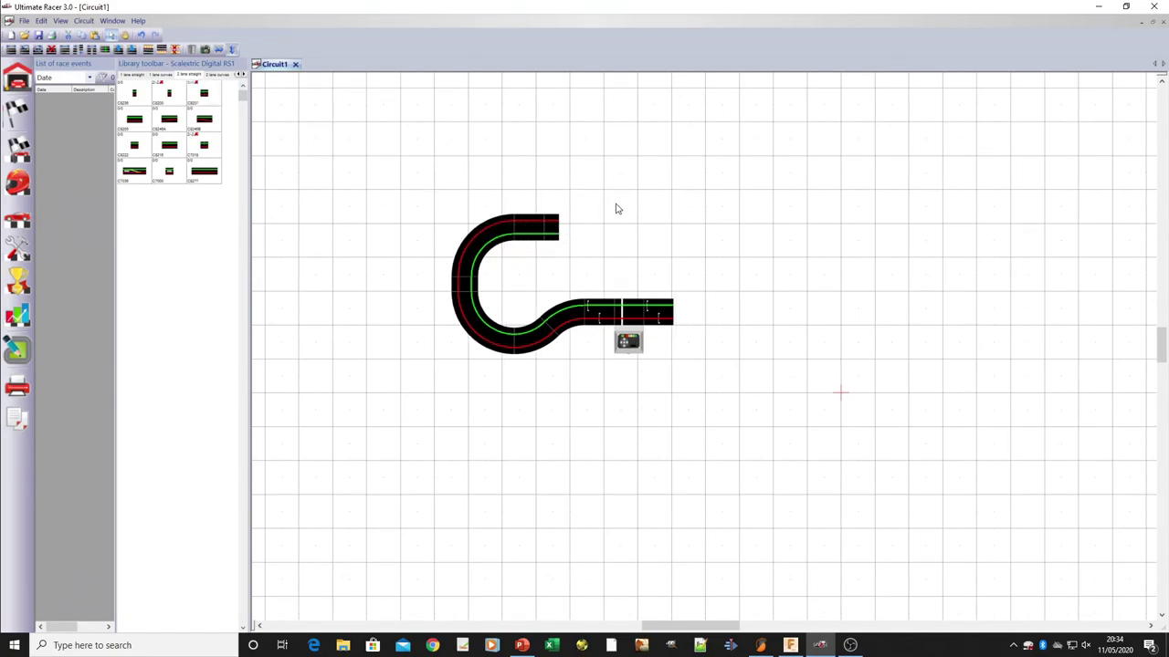
# Attach a wide-radius outer curve and a C8204 R3 outer curve to the upper straight's right end, bending the track downward.
pyautogui.click(218, 75)
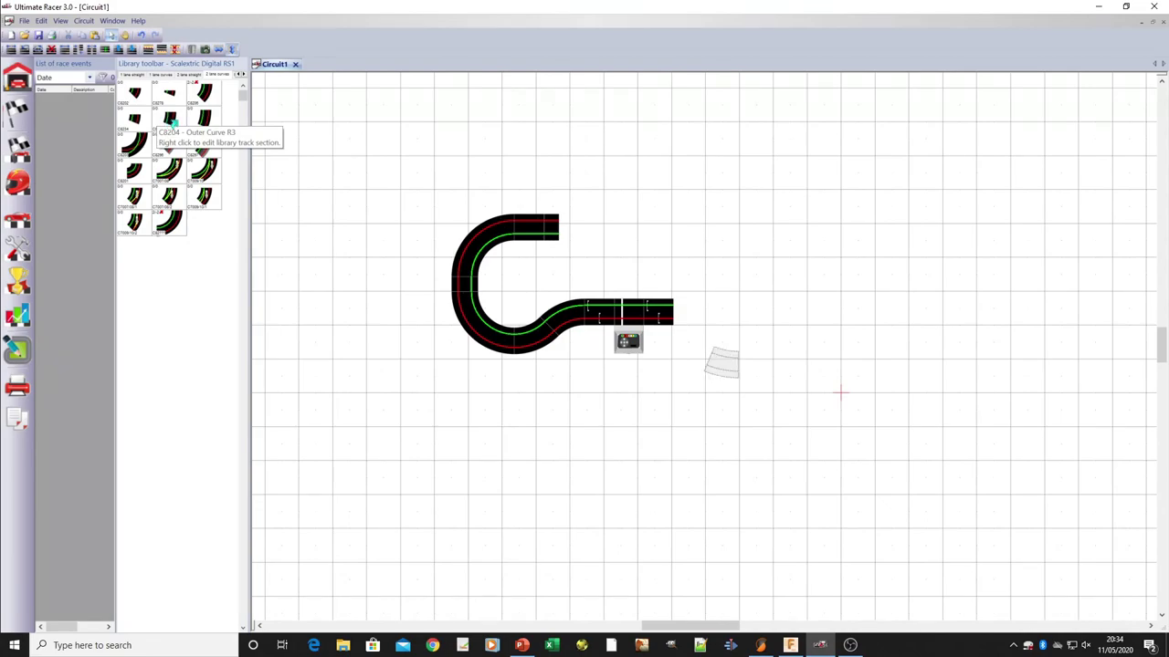
pyautogui.click(205, 120)
pyautogui.moveTo(728, 366); pyautogui.dragTo(566, 231)
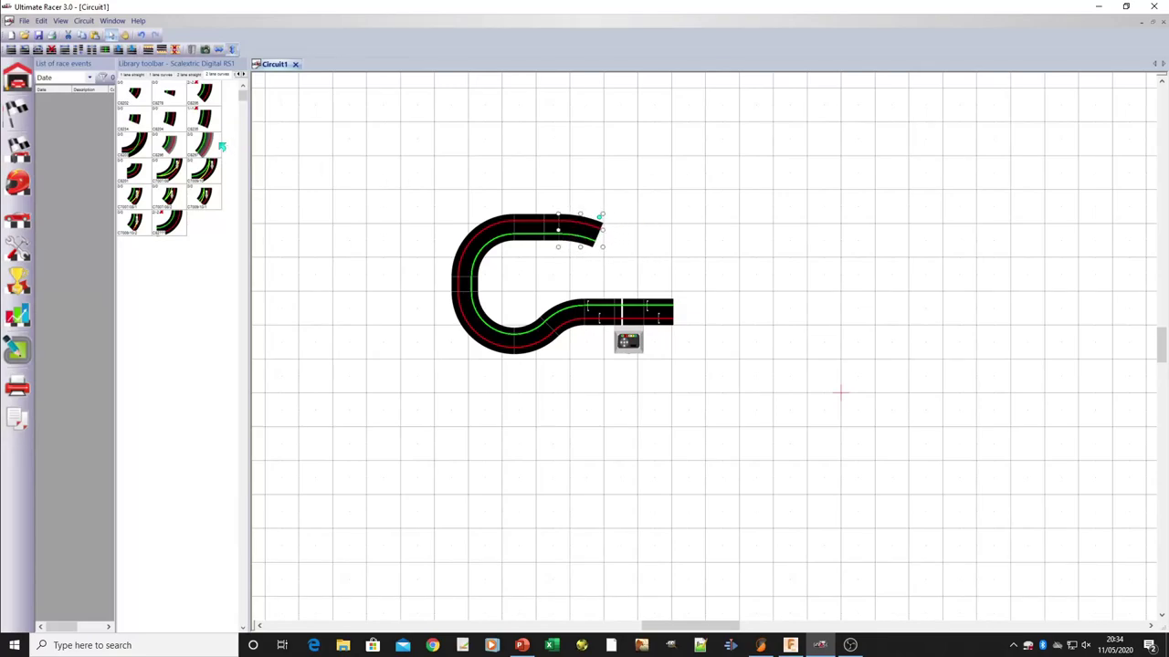
pyautogui.click(170, 120)
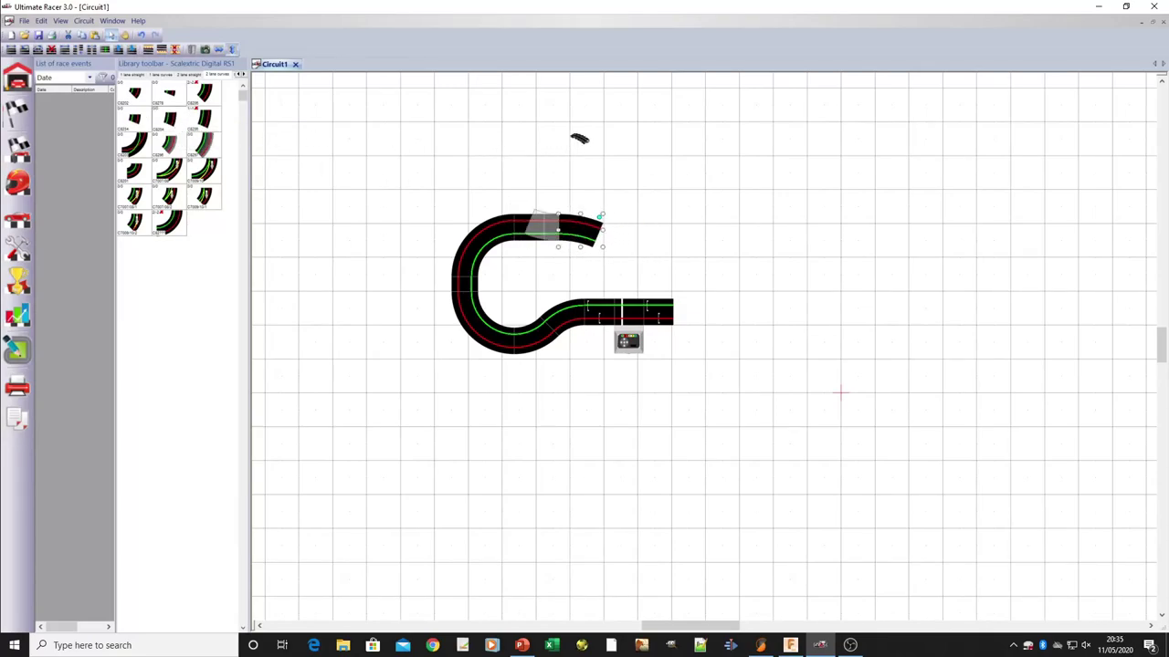
pyautogui.click(609, 118)
pyautogui.moveTo(617, 129); pyautogui.dragTo(609, 242)
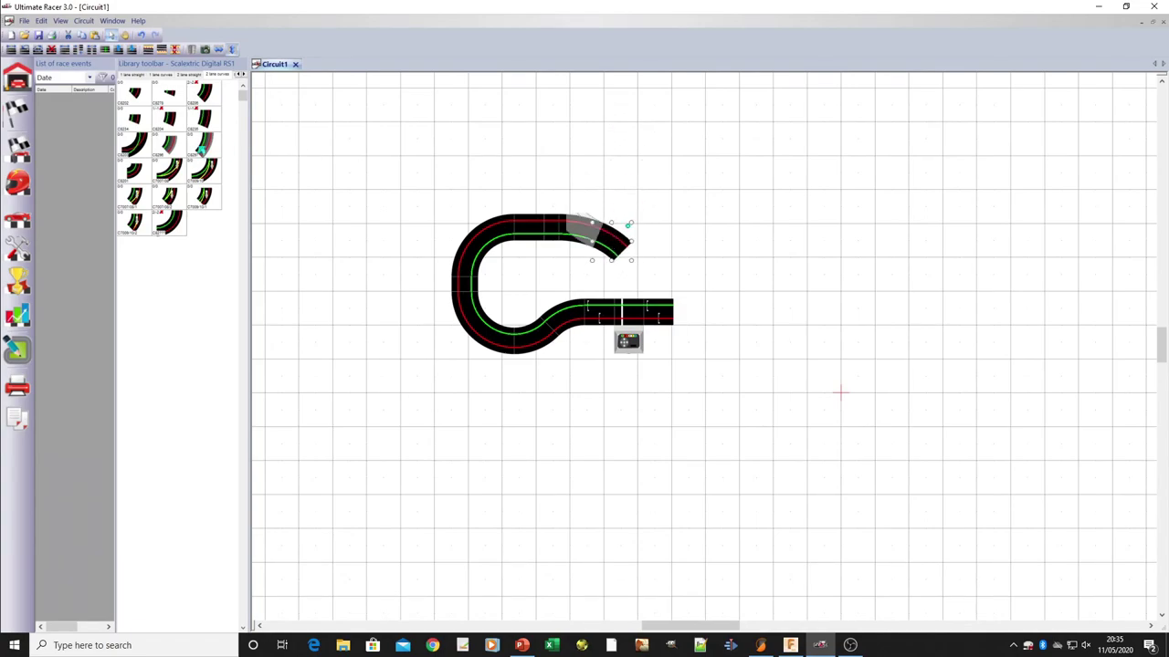
# Attach a tight C8202 inner curve bending the opposite way to the open end of the outer curves, and duplicate it.
pyautogui.click(574, 144)
pyautogui.click(717, 361)
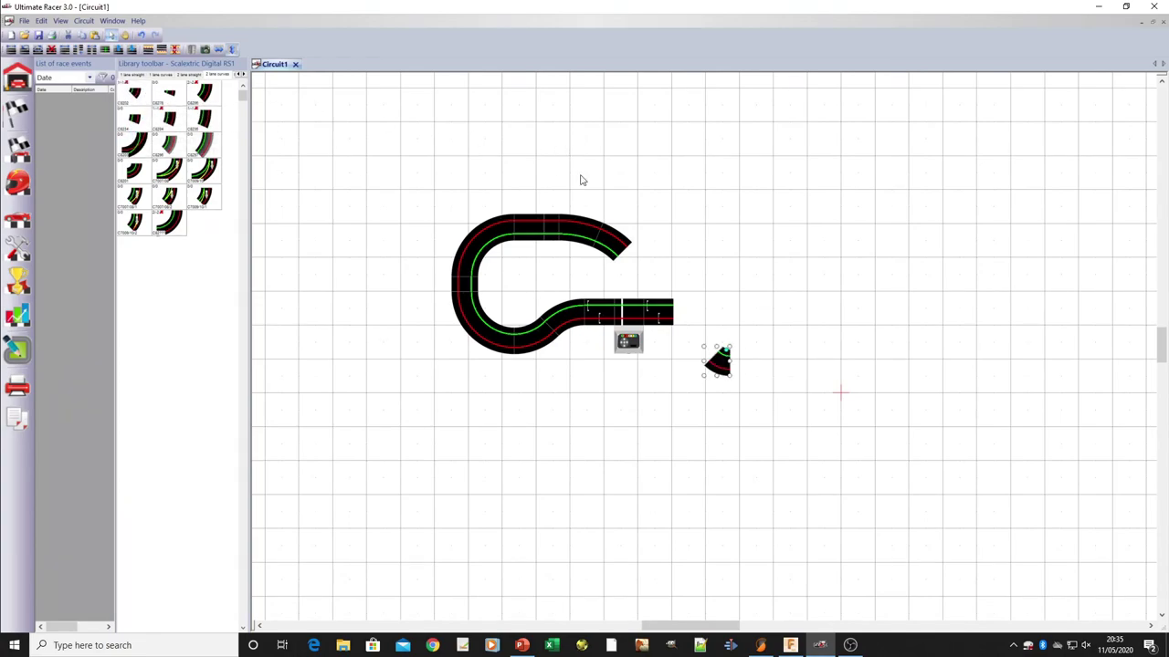
pyautogui.moveTo(721, 372); pyautogui.dragTo(658, 253)
pyautogui.hotkey('ctrl', 'v')
pyautogui.hotkey('ctrl', 'v')
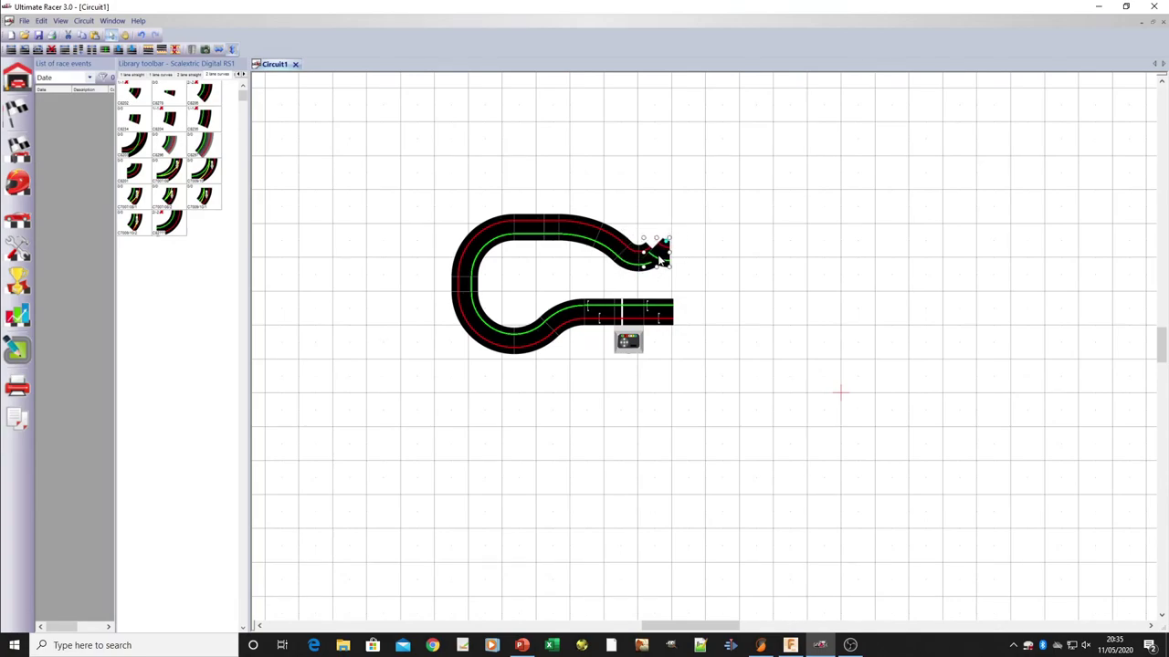
# Rotate the copied inner curves and join them end to end to complete a hairpin that turns back toward the upper left.
pyautogui.press('r')
pyautogui.press('r')
pyautogui.press('r')
pyautogui.press('r')
pyautogui.press('r')
pyautogui.press('r')
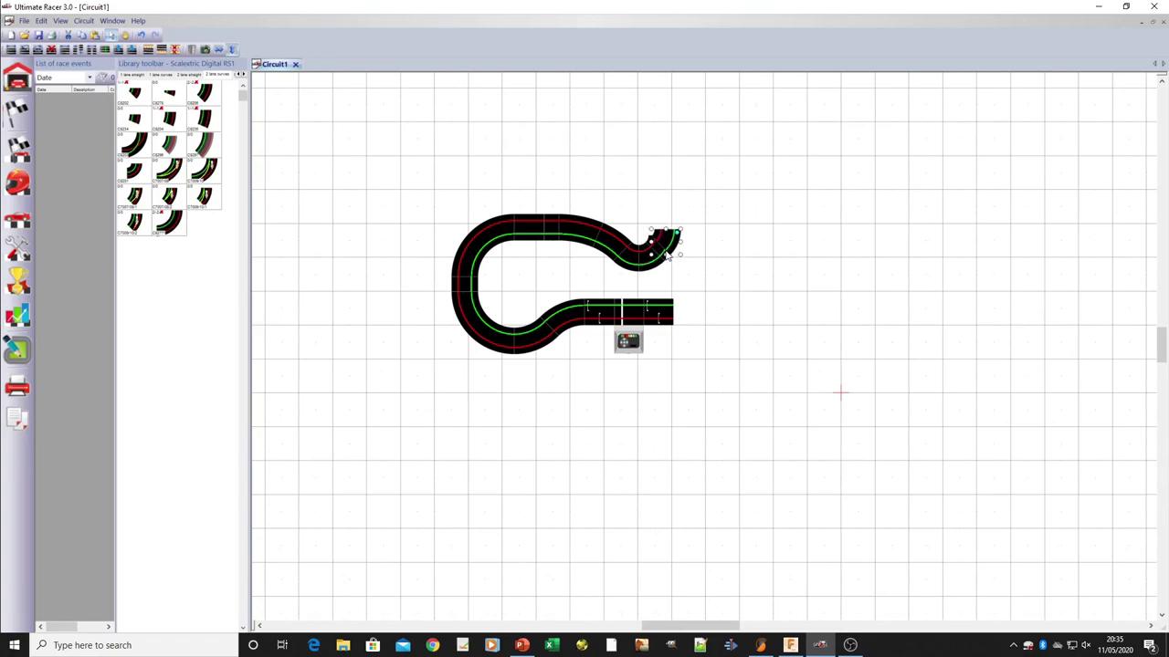
pyautogui.press('r')
pyautogui.press('r')
pyautogui.click(708, 209)
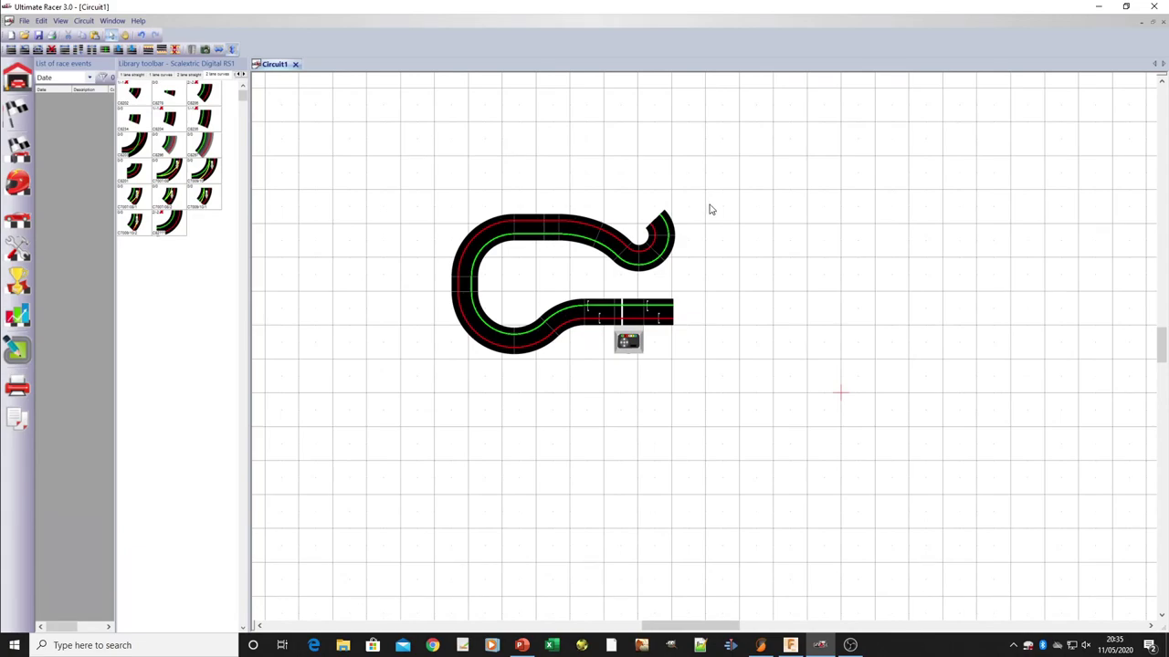
# Join two copies of the C8204 R3 outer curve to the hairpin's end, rotated so the track levels out heading left.
pyautogui.click(626, 240)
pyautogui.hotkey('ctrl', 'v')
pyautogui.hotkey('ctrl', 'v')
pyautogui.moveTo(626, 228); pyautogui.dragTo(620, 161)
pyautogui.hotkey('ctrl', 'v')
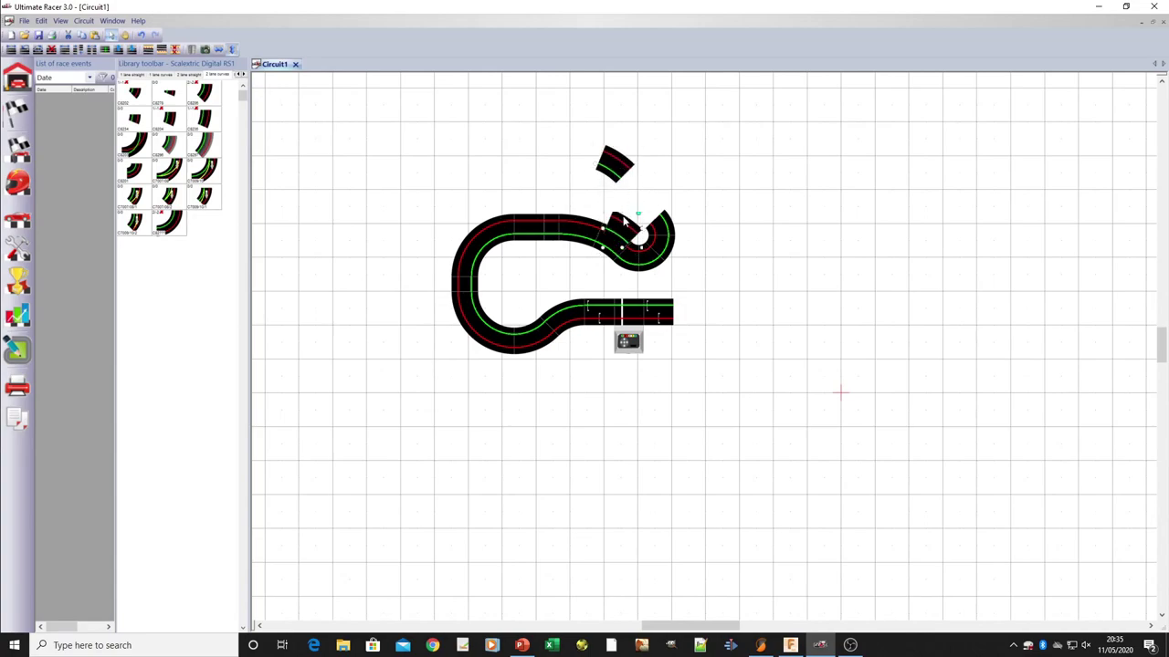
pyautogui.moveTo(625, 222)
pyautogui.mouseDown()
pyautogui.moveTo(646, 204)
pyautogui.moveTo(627, 207)
pyautogui.mouseUp()
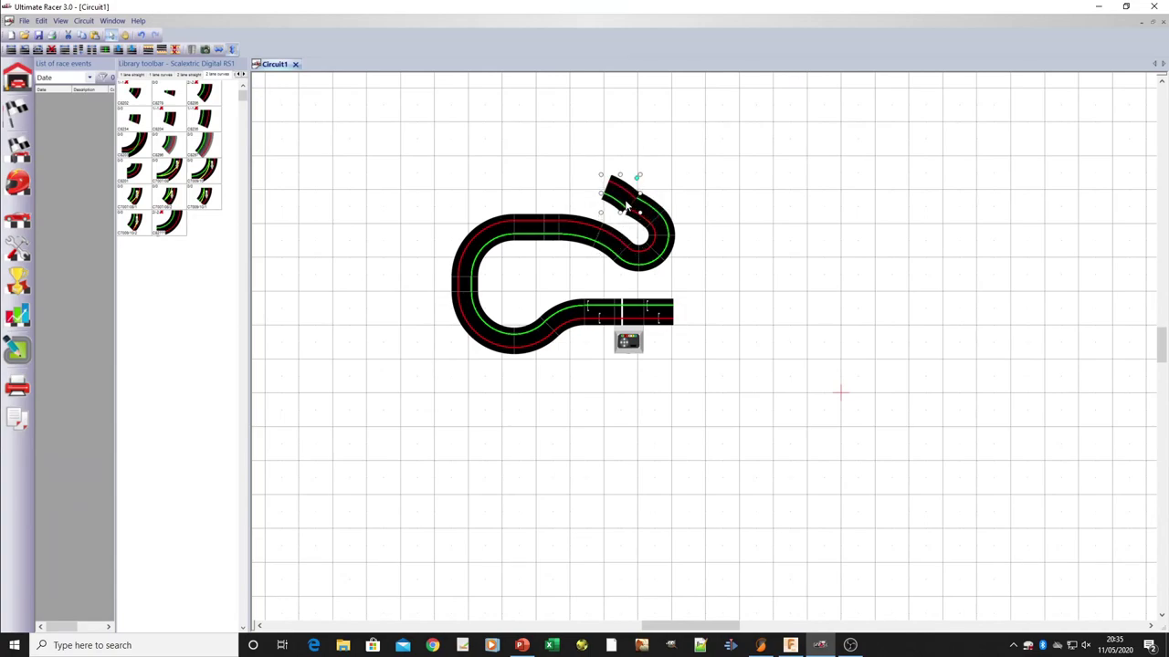
pyautogui.press('r')
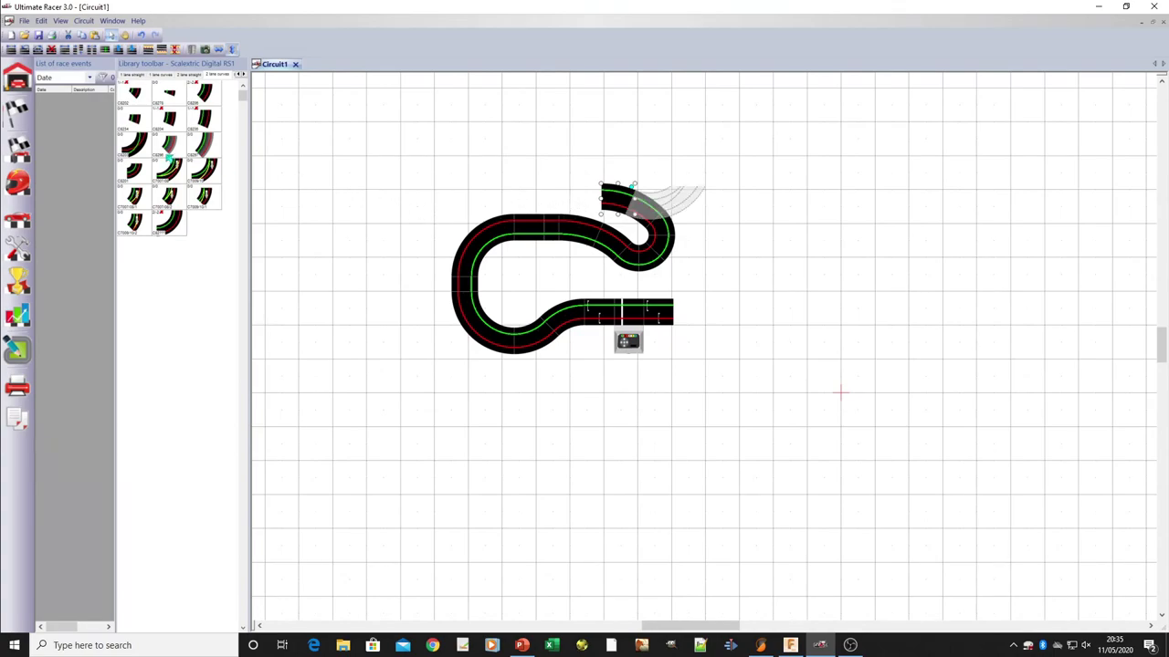
# Extend the top section leftward with a C8207 half straight followed by a lane-changer straight.
pyautogui.click(189, 75)
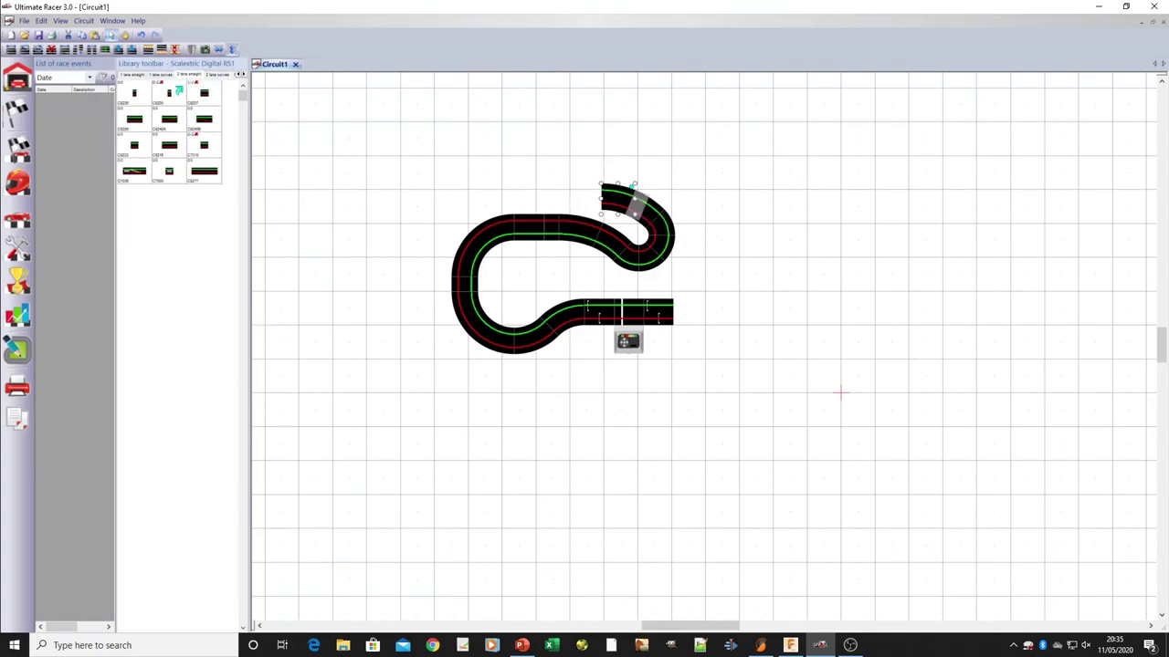
pyautogui.moveTo(204, 95); pyautogui.dragTo(569, 194)
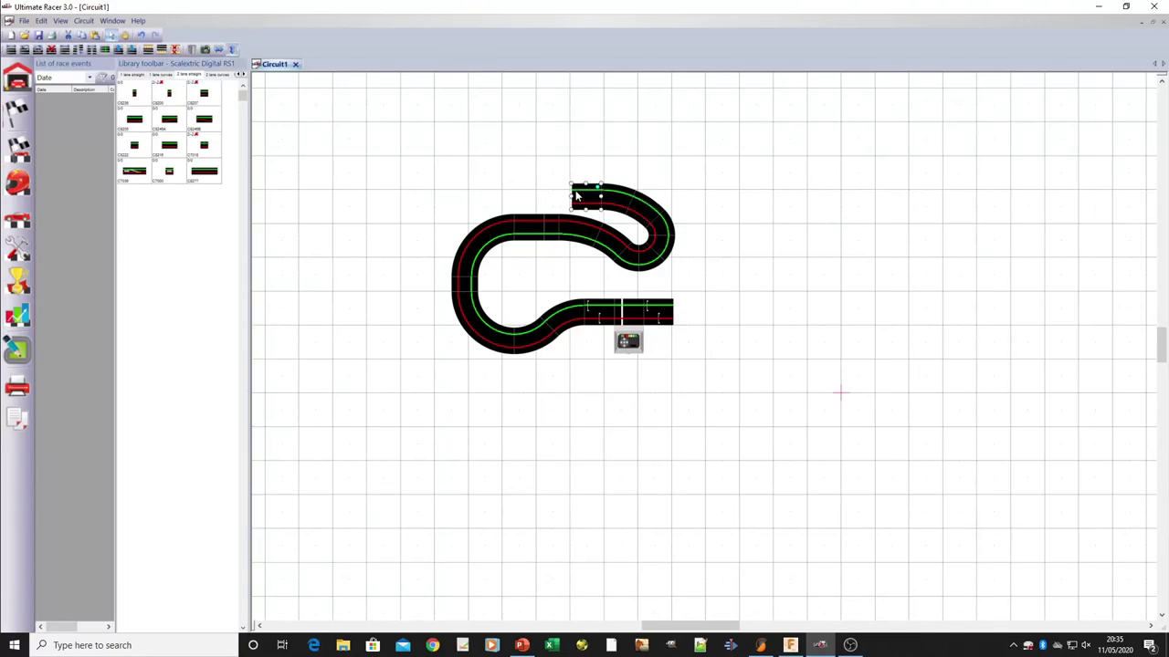
pyautogui.moveTo(176, 183); pyautogui.dragTo(534, 194)
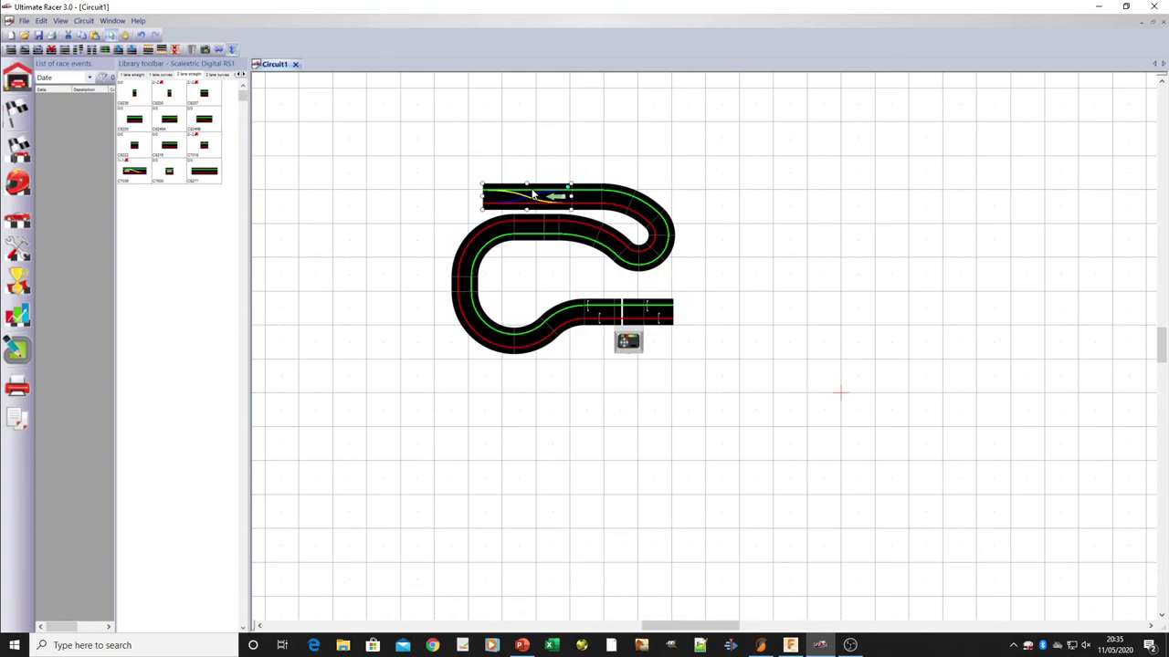
# Attach a 90-degree curve to the left end of the lane changer, turning the track downward.
pyautogui.click(215, 75)
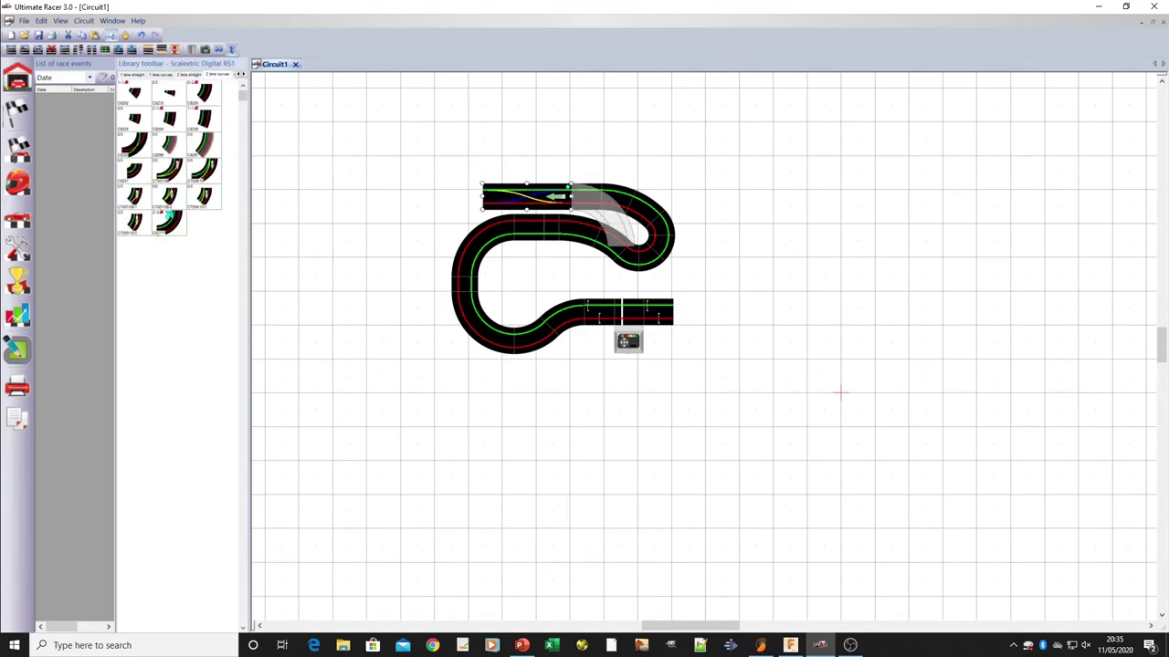
pyautogui.click(186, 220)
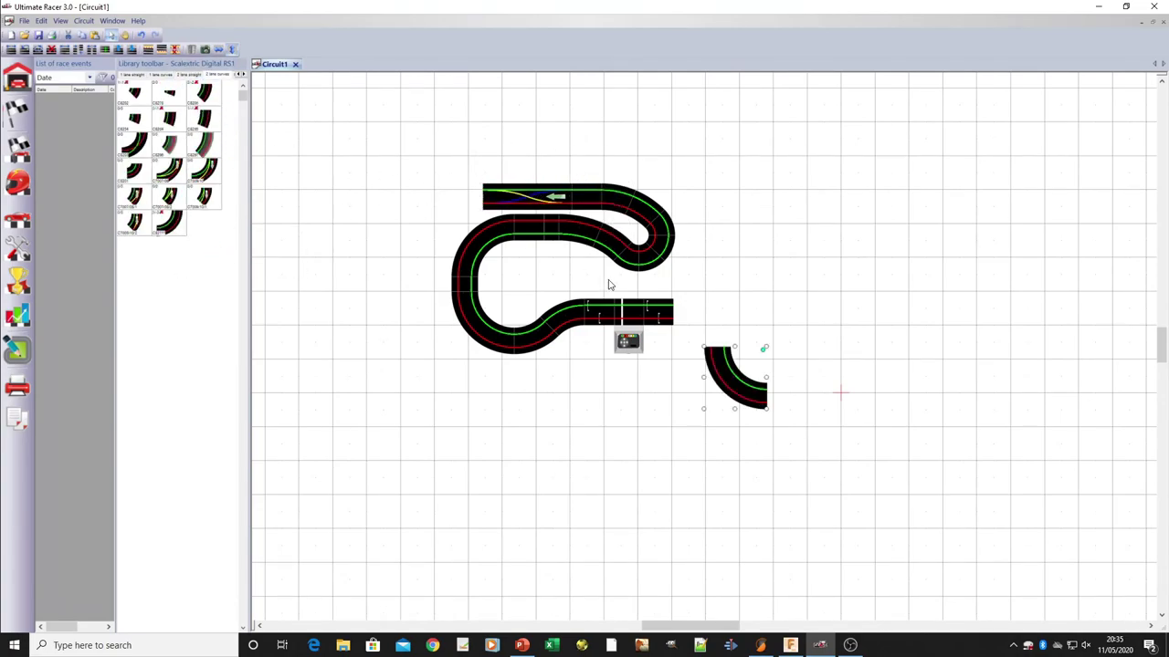
pyautogui.moveTo(728, 377); pyautogui.dragTo(466, 214)
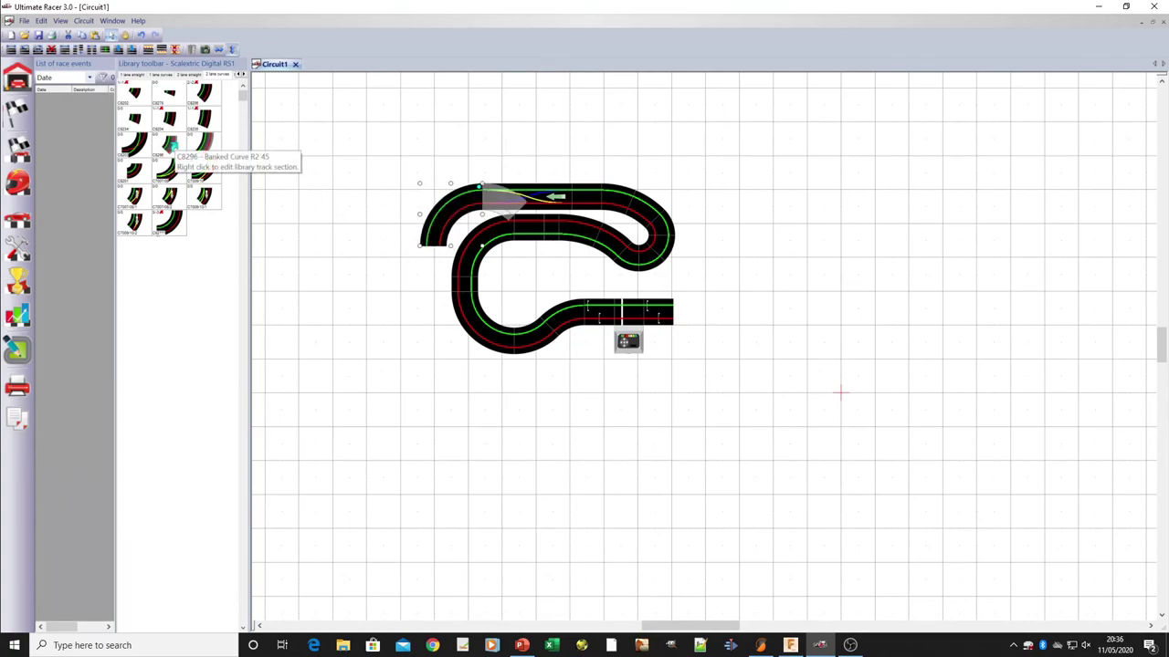
pyautogui.click(377, 136)
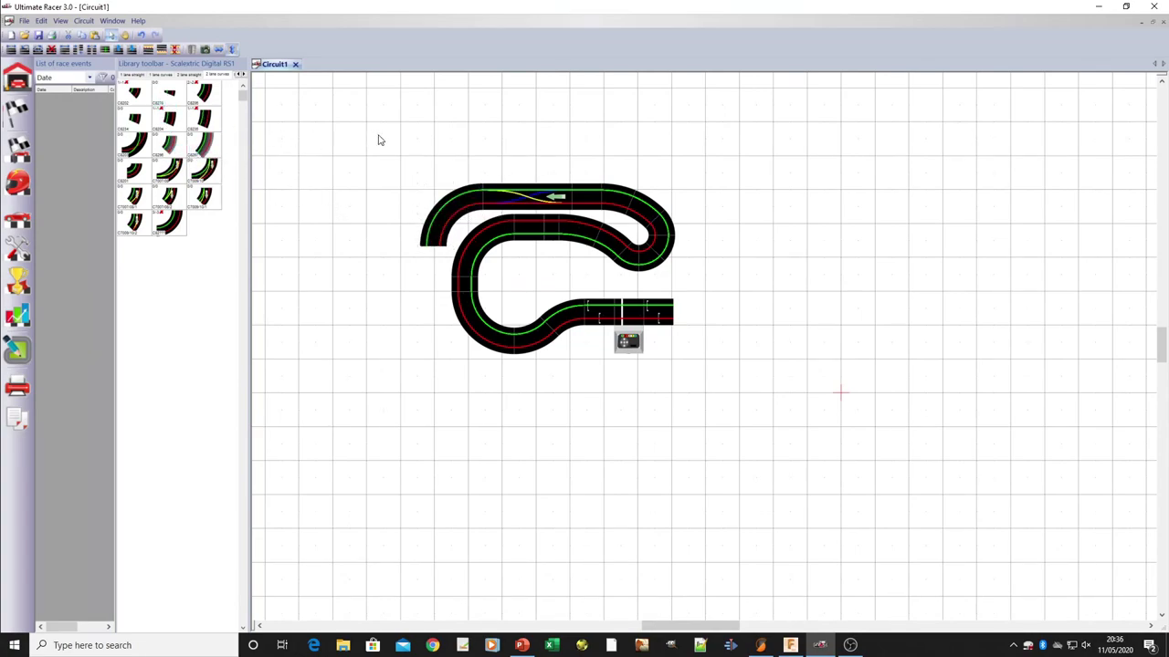
# Attach copies of the inner loop's half straight and quarter straight below the outer 90-degree curve, oriented vertically.
pyautogui.click(186, 75)
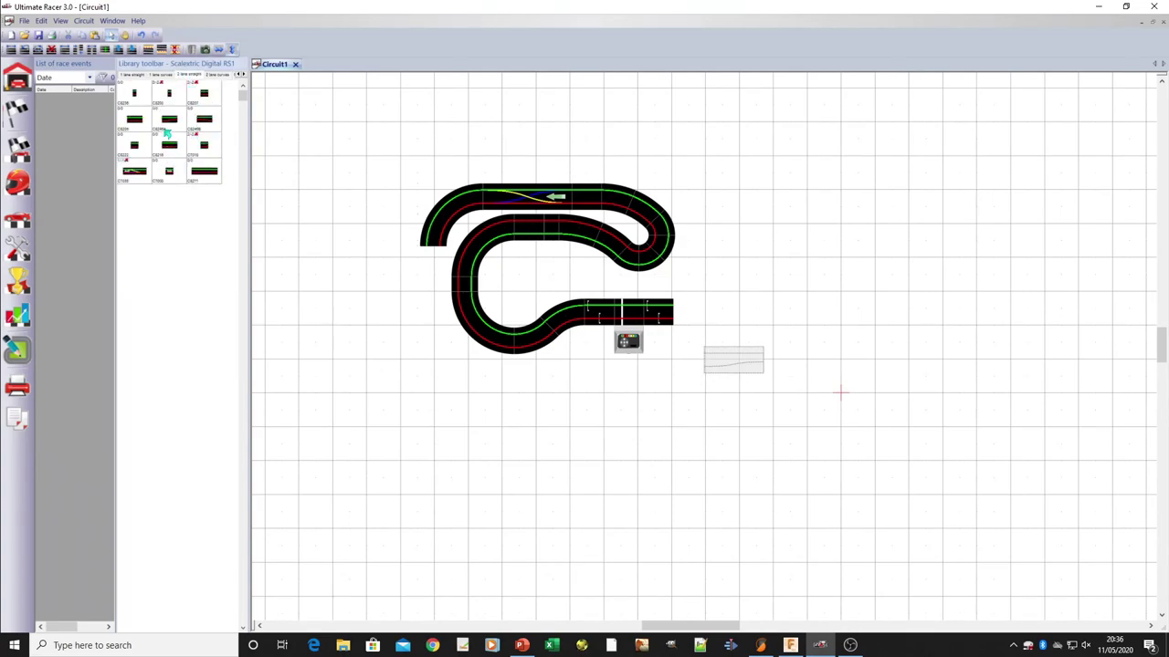
pyautogui.click(529, 234)
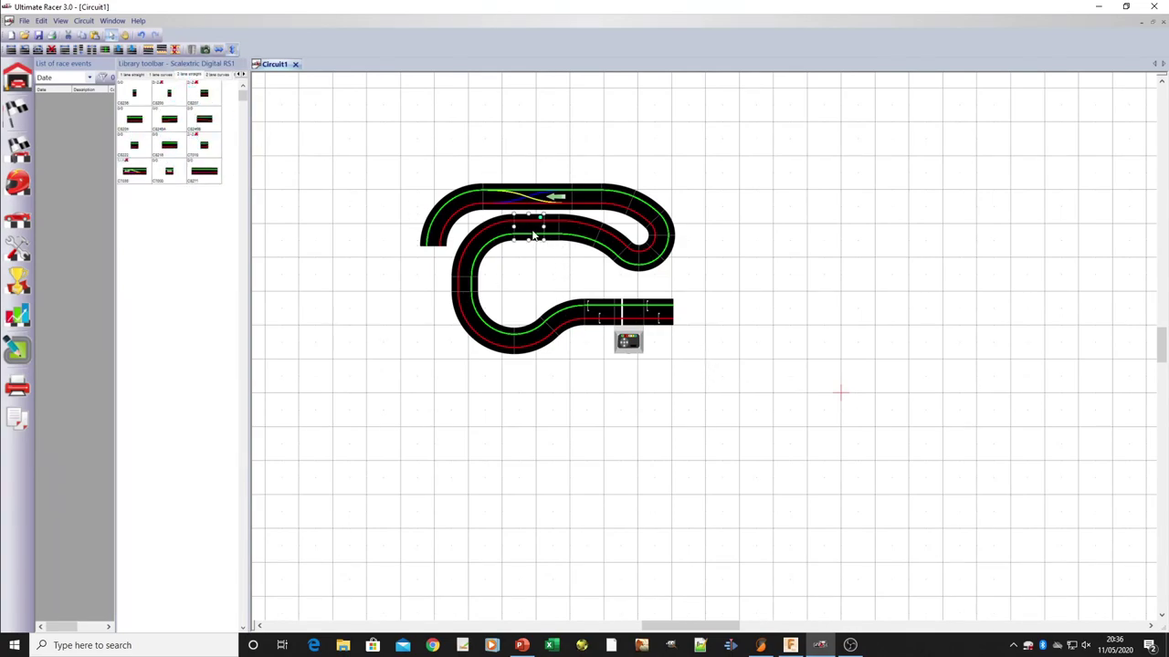
pyautogui.moveTo(534, 235); pyautogui.dragTo(436, 261)
pyautogui.click(463, 288)
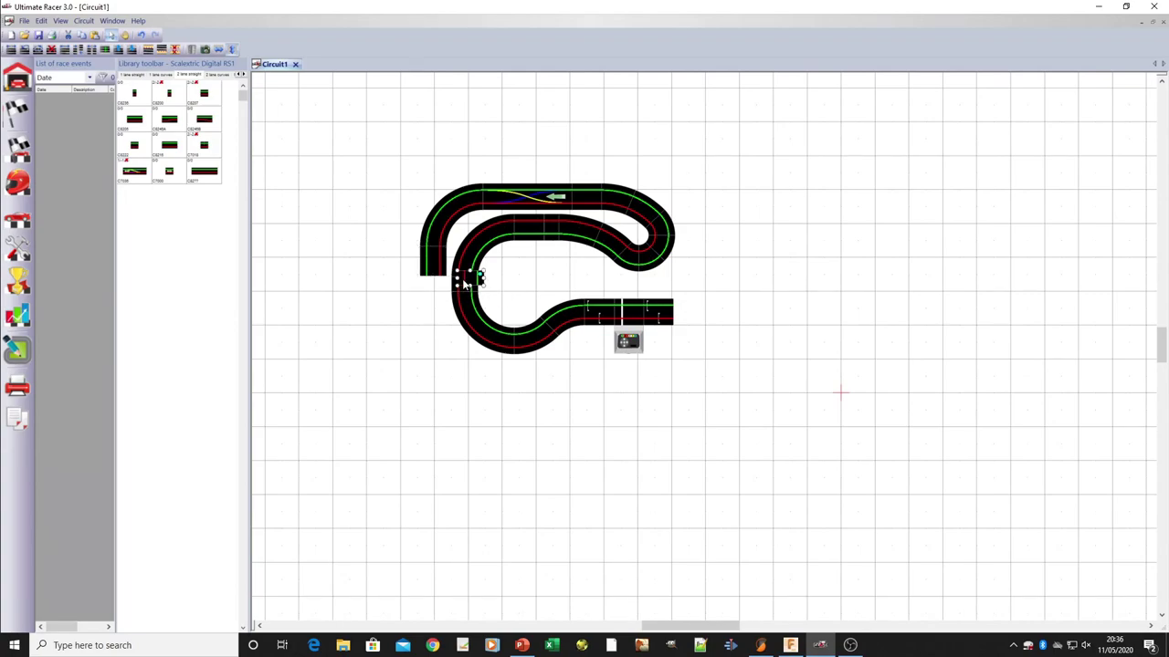
pyautogui.moveTo(462, 284); pyautogui.dragTo(432, 283)
# Attach a C8204 R3 outer curve and a wide-radius outer curve below the vertical straights, bending around the inner loop.
pyautogui.click(216, 74)
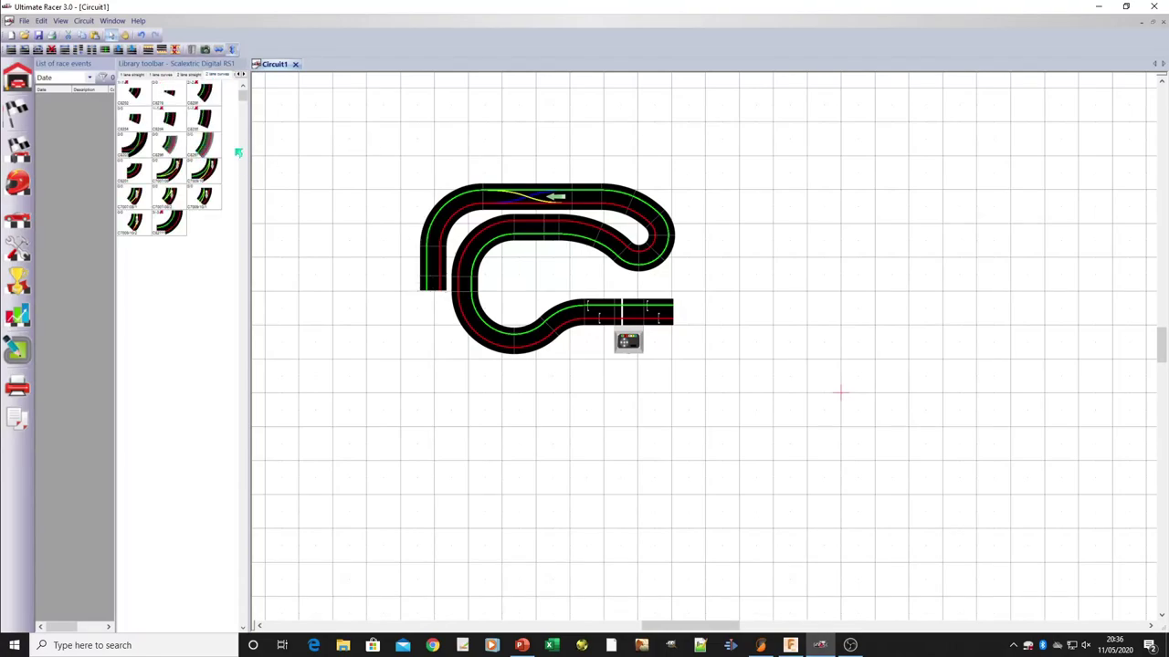
pyautogui.click(171, 119)
pyautogui.moveTo(730, 369); pyautogui.dragTo(440, 308)
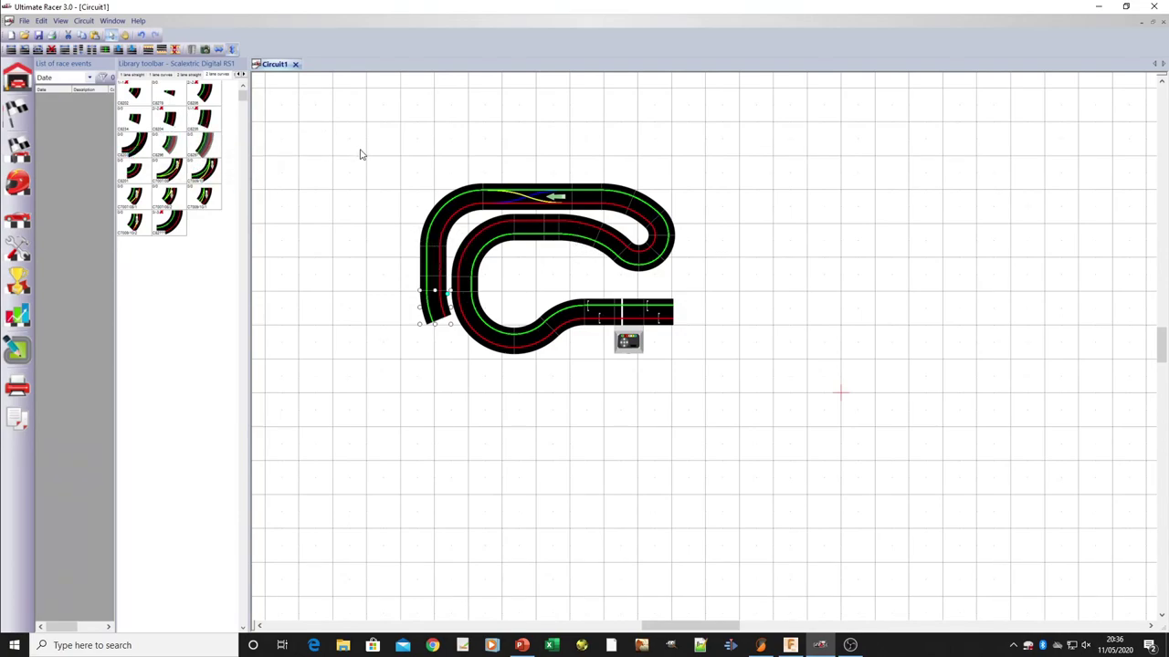
pyautogui.moveTo(207, 127); pyautogui.dragTo(448, 340)
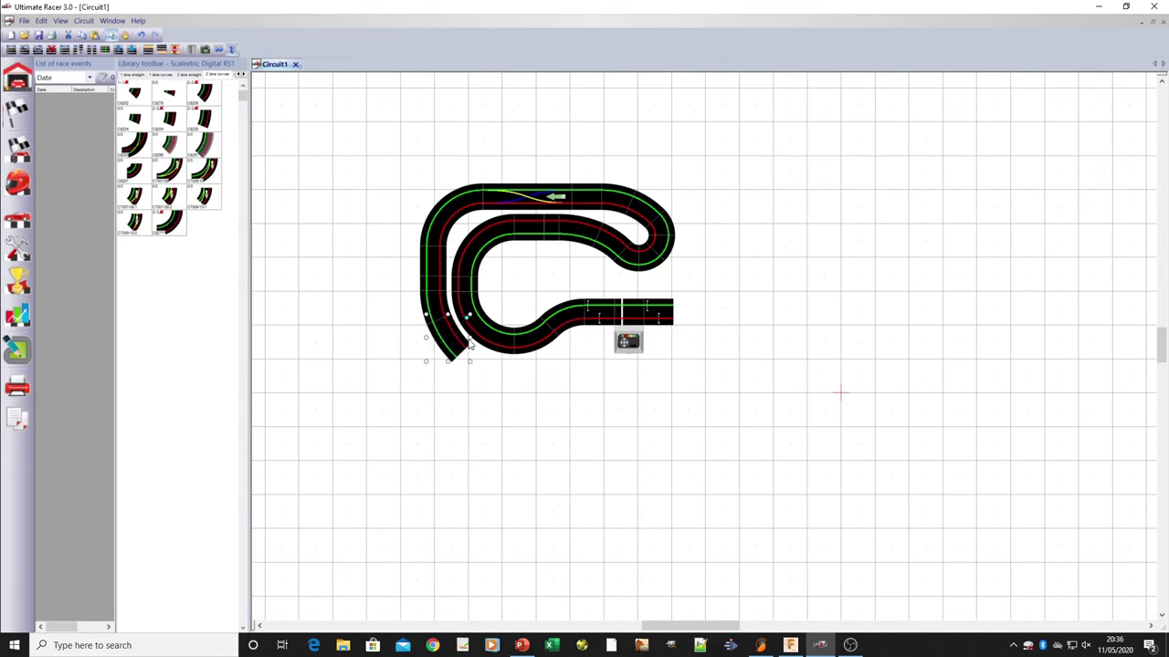
# Add another wide-radius outer curve and a C8204 curve to finish the lower-left bend, heading horizontally right.
pyautogui.hotkey('ctrl', 'v')
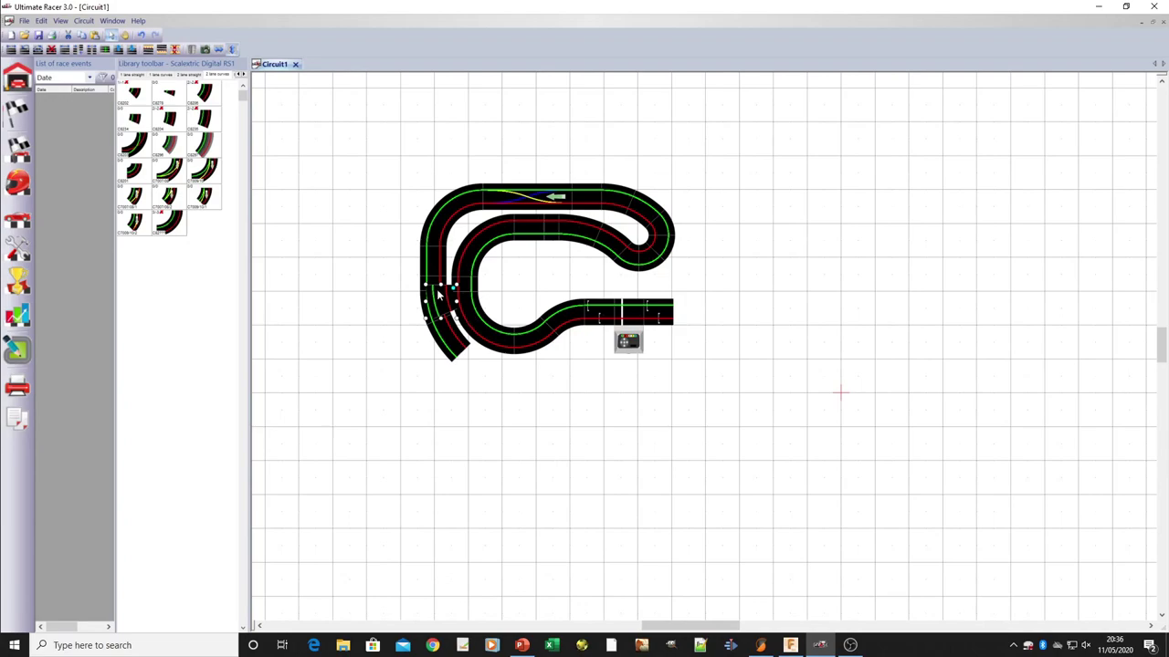
pyautogui.moveTo(438, 293); pyautogui.dragTo(459, 360)
pyautogui.moveTo(561, 411); pyautogui.dragTo(496, 373)
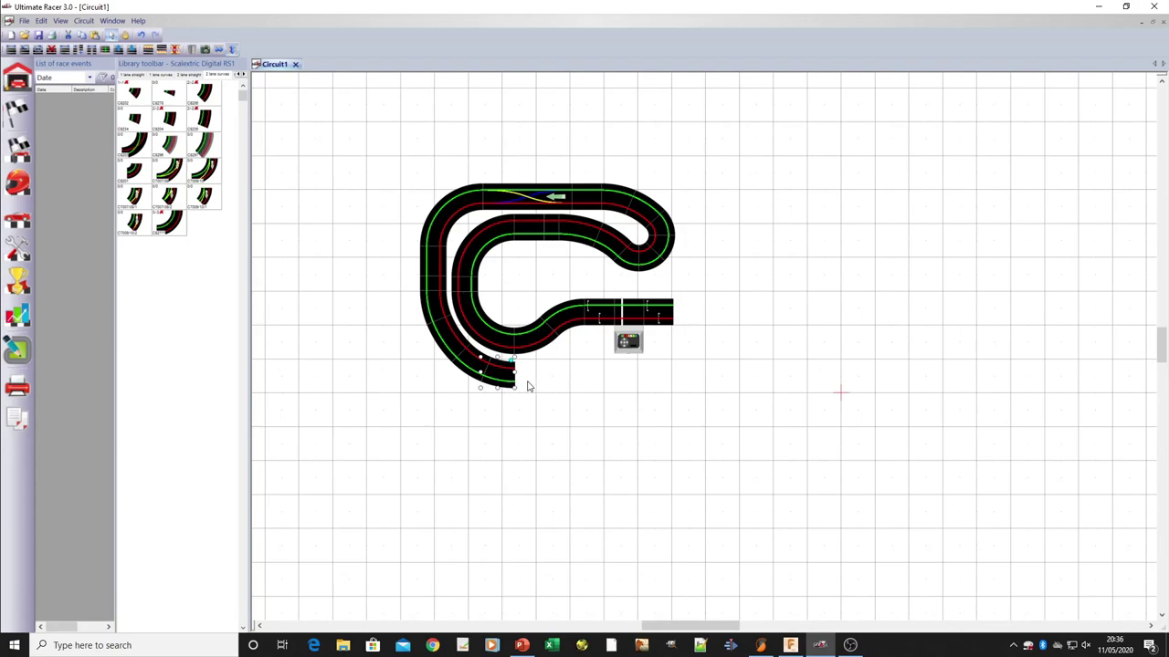
# Copy the lane-changer straight from the top section and attach it to the lower bend, with its arrow pointing right.
pyautogui.click(548, 190)
pyautogui.hotkey('ctrl', 'v')
pyautogui.moveTo(558, 191); pyautogui.dragTo(585, 377)
pyautogui.moveTo(582, 366); pyautogui.dragTo(580, 365)
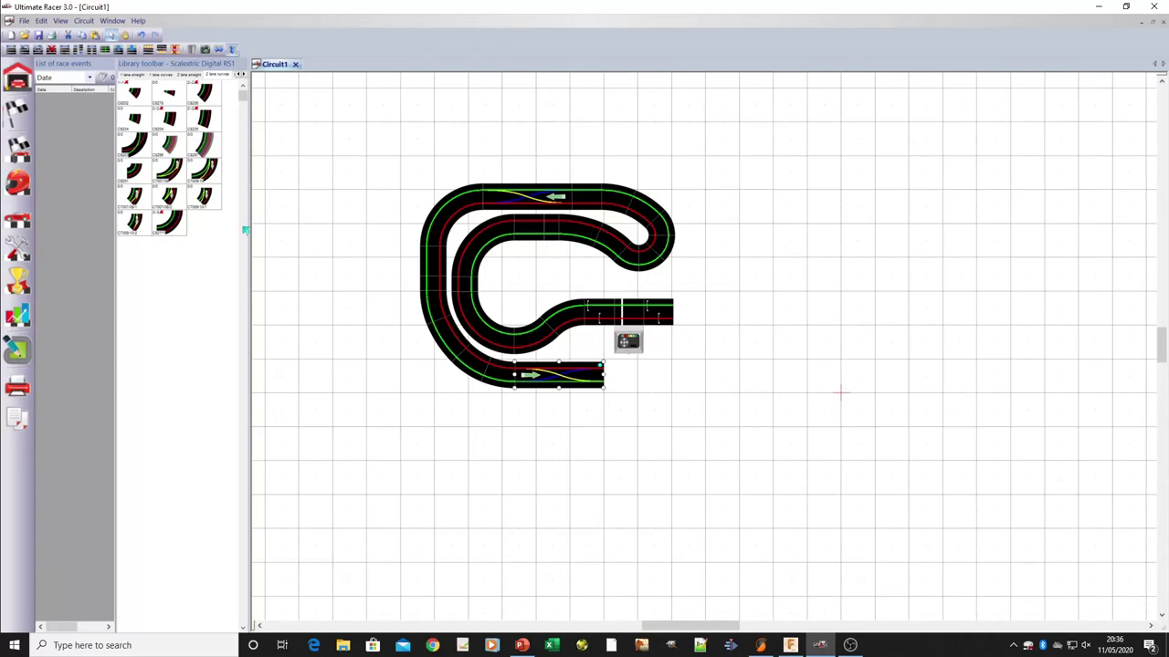
# Attach a C8204 R3 outer curve to the right end of the lower lane changer, bending upward.
pyautogui.click(347, 213)
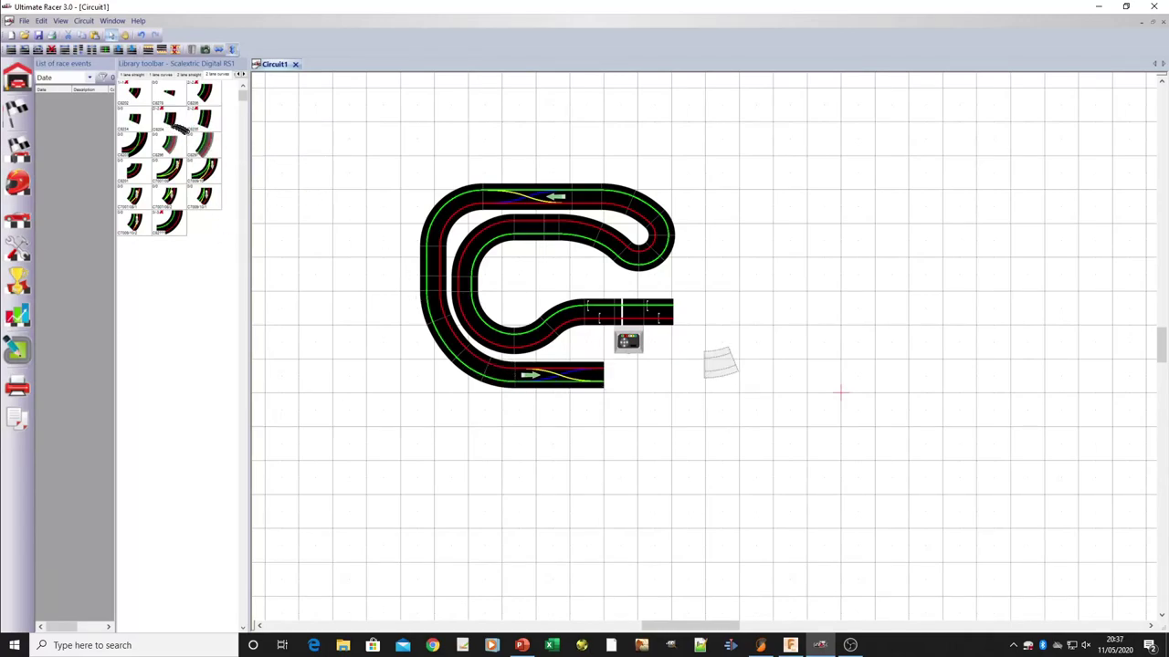
pyautogui.moveTo(648, 350); pyautogui.dragTo(628, 349)
pyautogui.moveTo(689, 400); pyautogui.dragTo(622, 376)
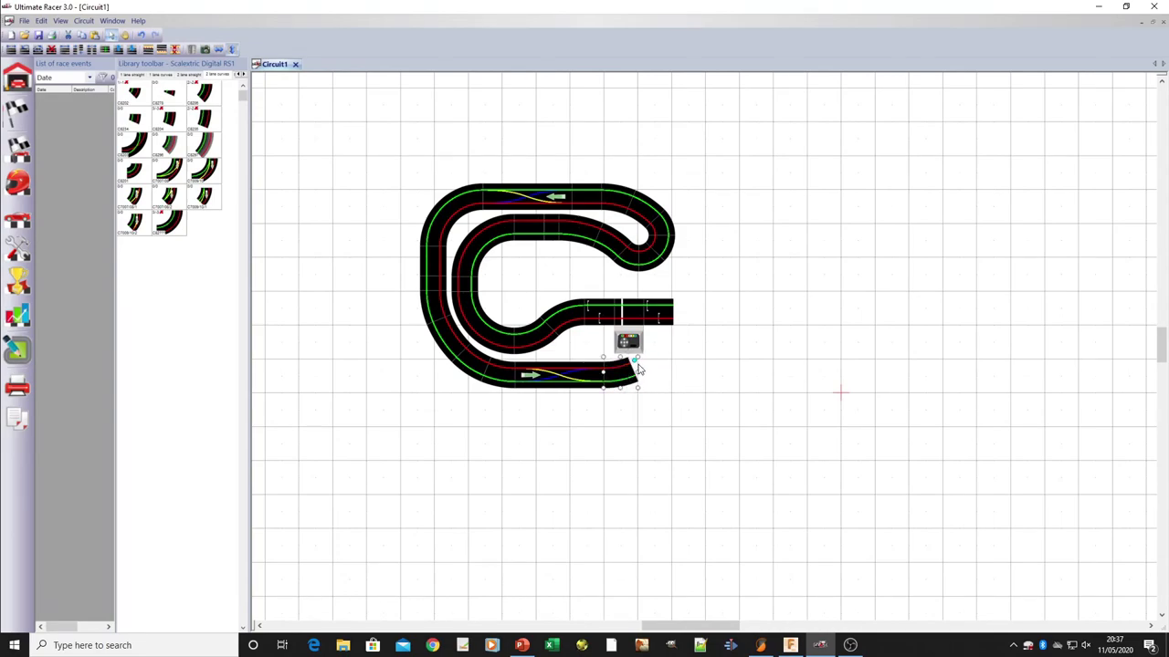
# Swap the power base with the short straight on its left, so the base joins the curve and both straights follow it.
pyautogui.moveTo(600, 309)
pyautogui.mouseDown()
pyautogui.moveTo(699, 273)
pyautogui.moveTo(604, 311)
pyautogui.mouseUp()
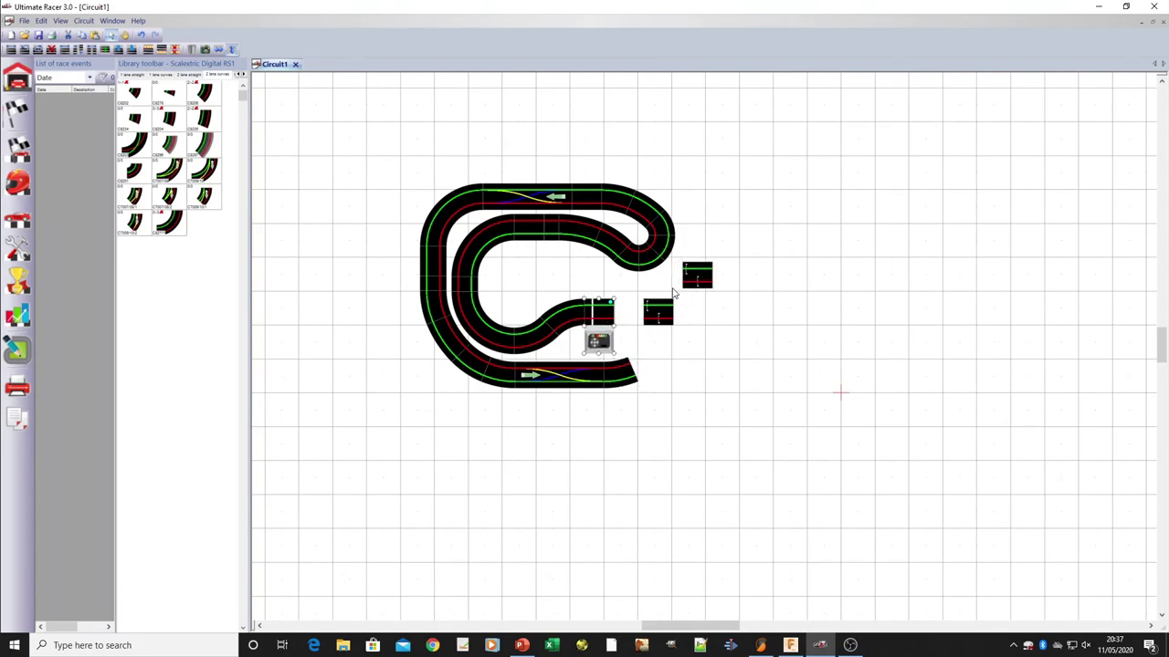
pyautogui.moveTo(696, 278); pyautogui.dragTo(629, 314)
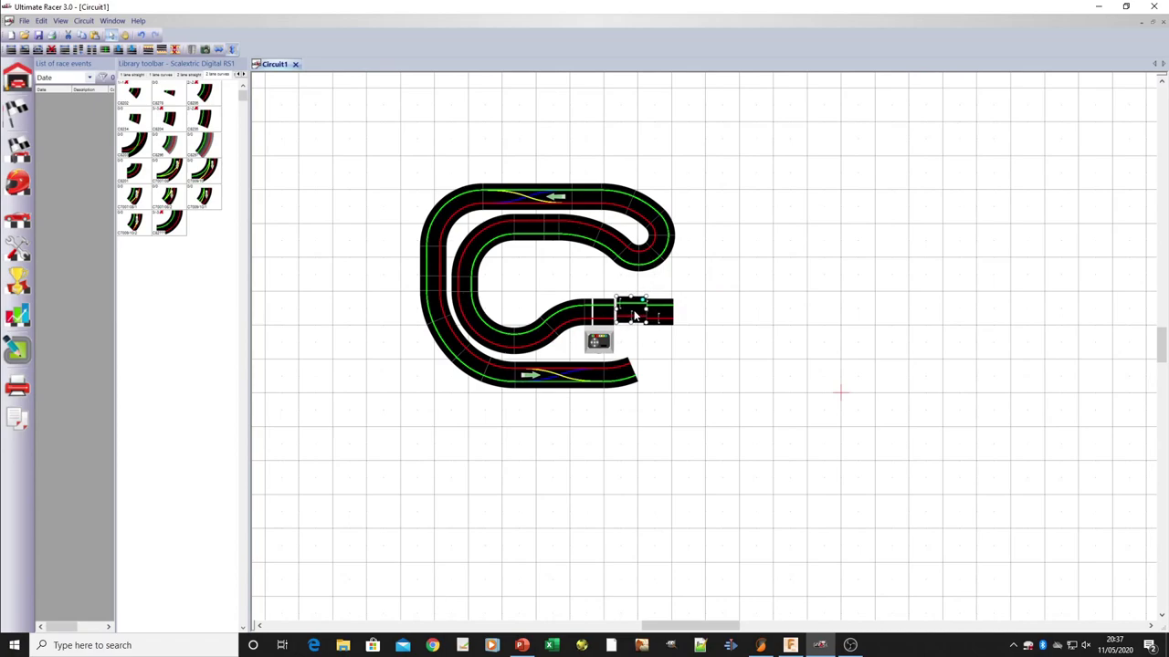
pyautogui.click(654, 363)
# Extend the lower C8204 curve with a C8236 short straight and a copy of the curve that bends back to horizontal.
pyautogui.click(189, 74)
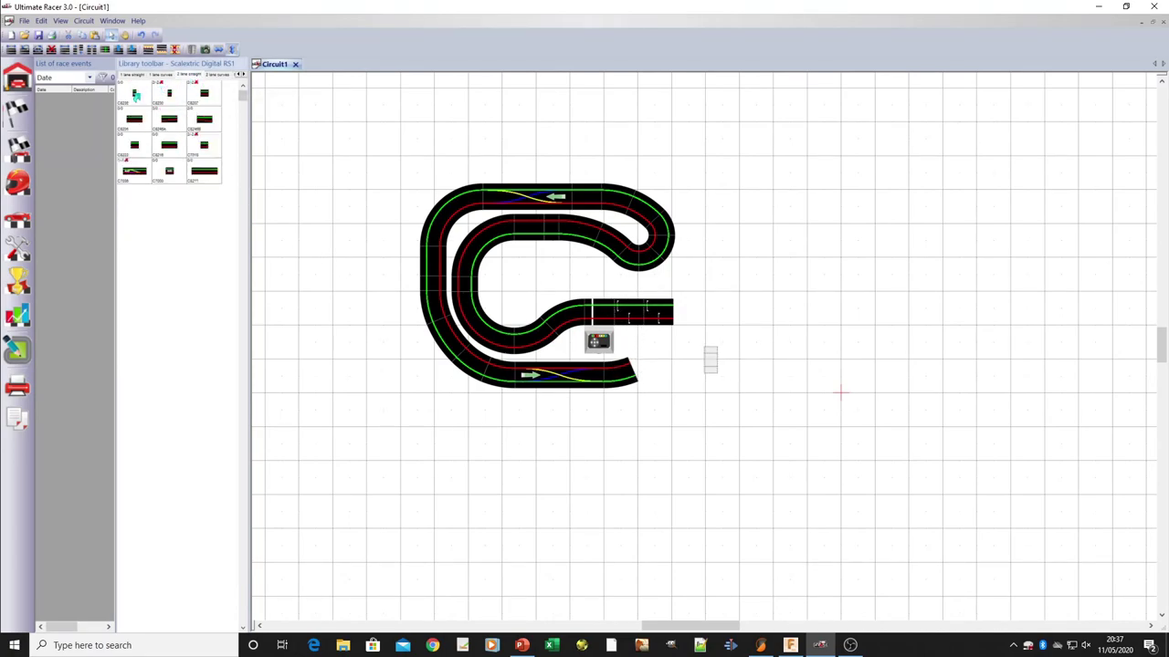
pyautogui.click(134, 96)
pyautogui.moveTo(714, 362); pyautogui.dragTo(642, 370)
pyautogui.click(614, 378)
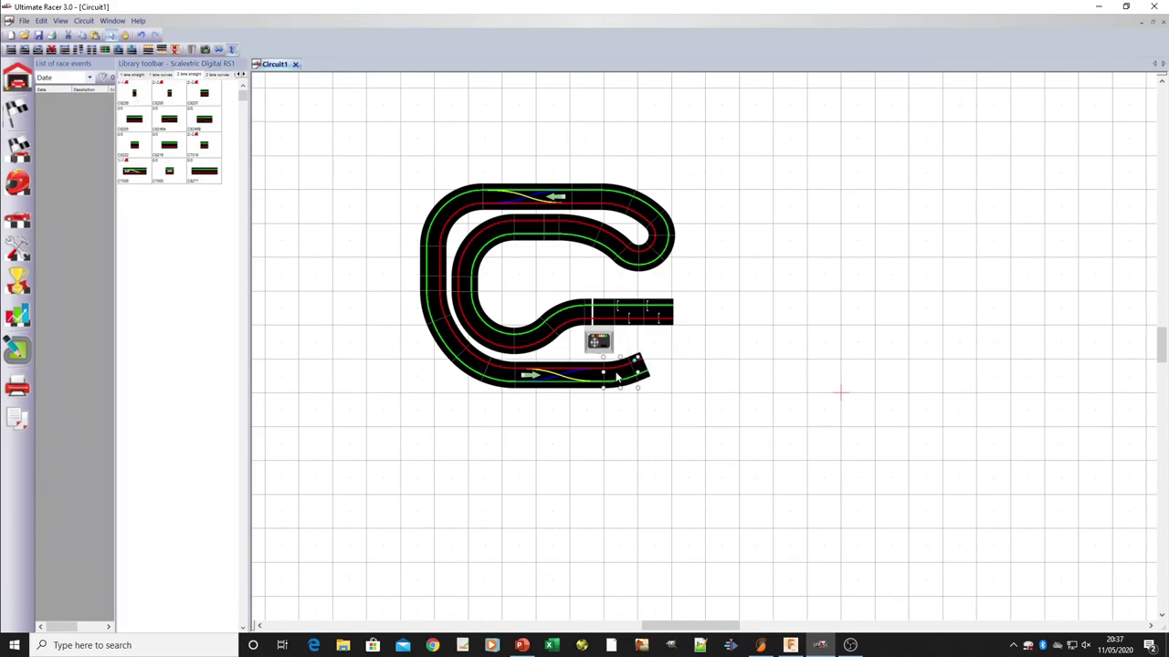
pyautogui.hotkey('ctrl', 'v')
pyautogui.moveTo(625, 371); pyautogui.dragTo(655, 366)
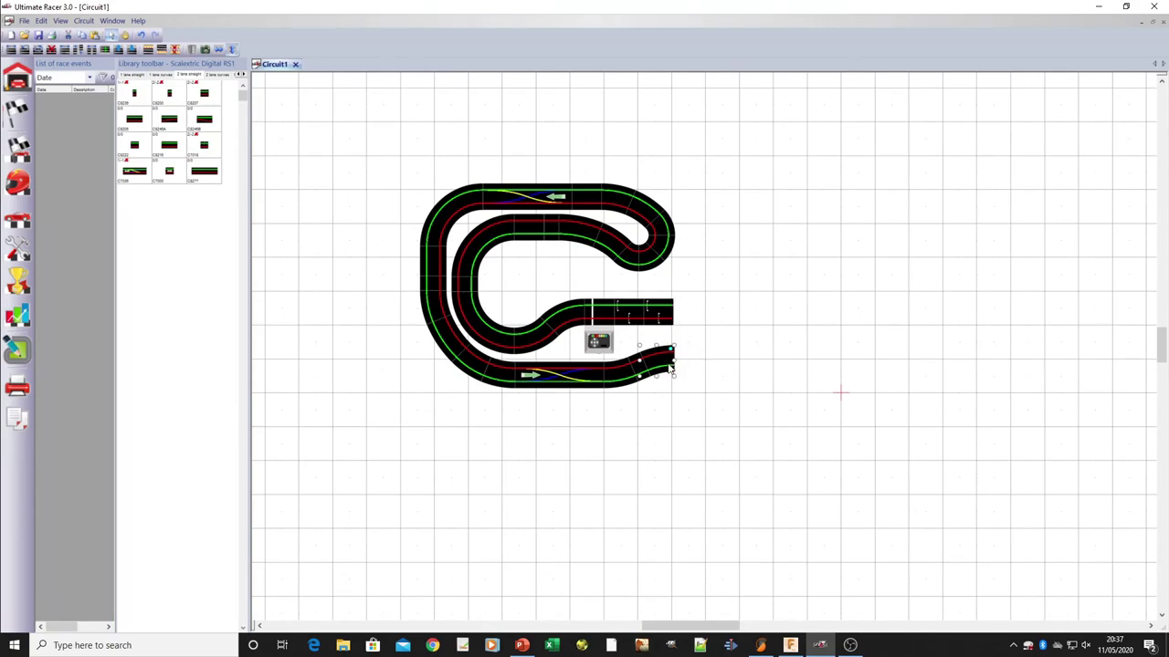
# Attach a C8236 short straight to each open end, on the power base track and on the lower track.
pyautogui.click(687, 343)
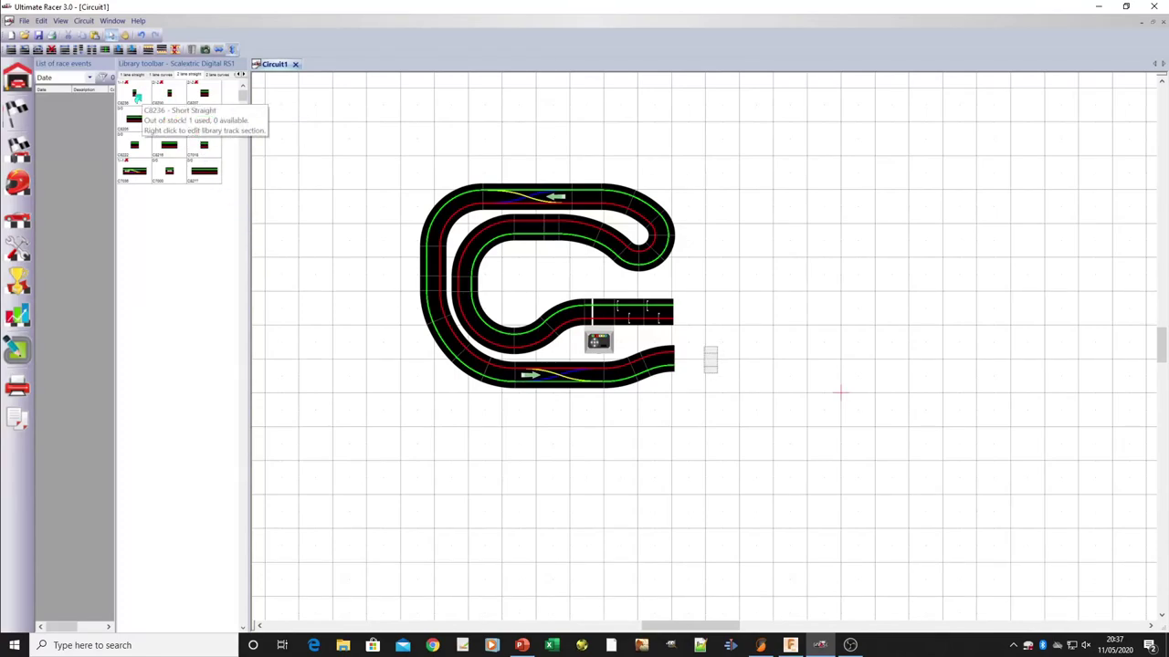
pyautogui.moveTo(134, 96); pyautogui.dragTo(681, 315)
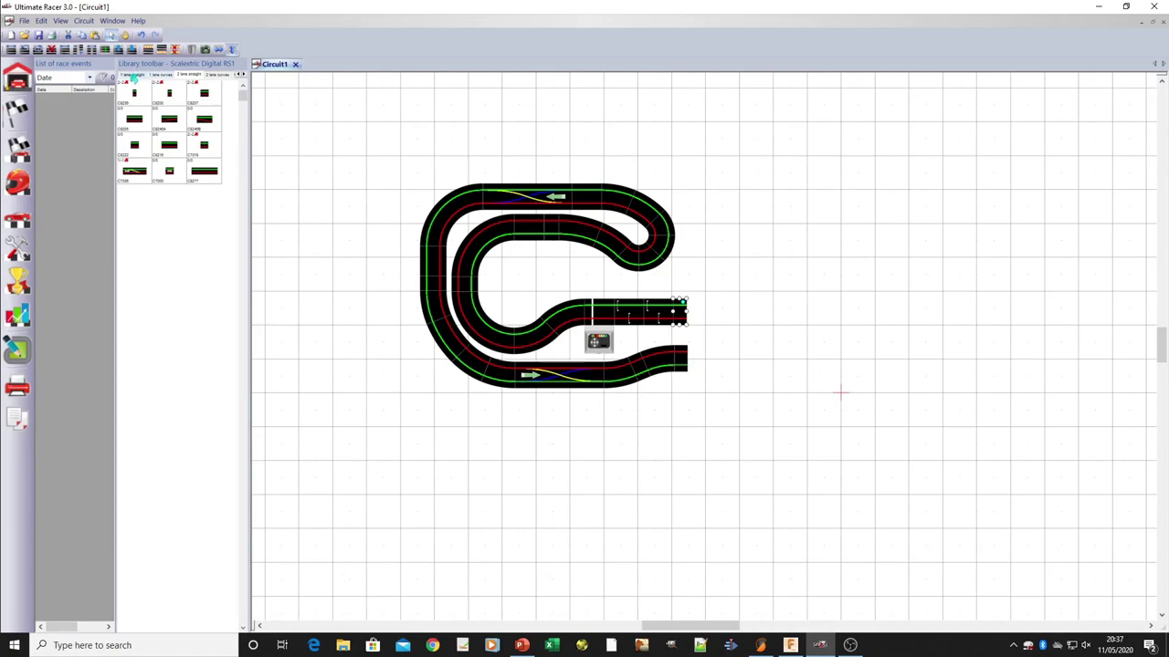
# Attach a pit lane start section to the lower lane of the lower track, with its arrow pointing right and its branch heading downward.
pyautogui.click(136, 77)
pyautogui.click(241, 77)
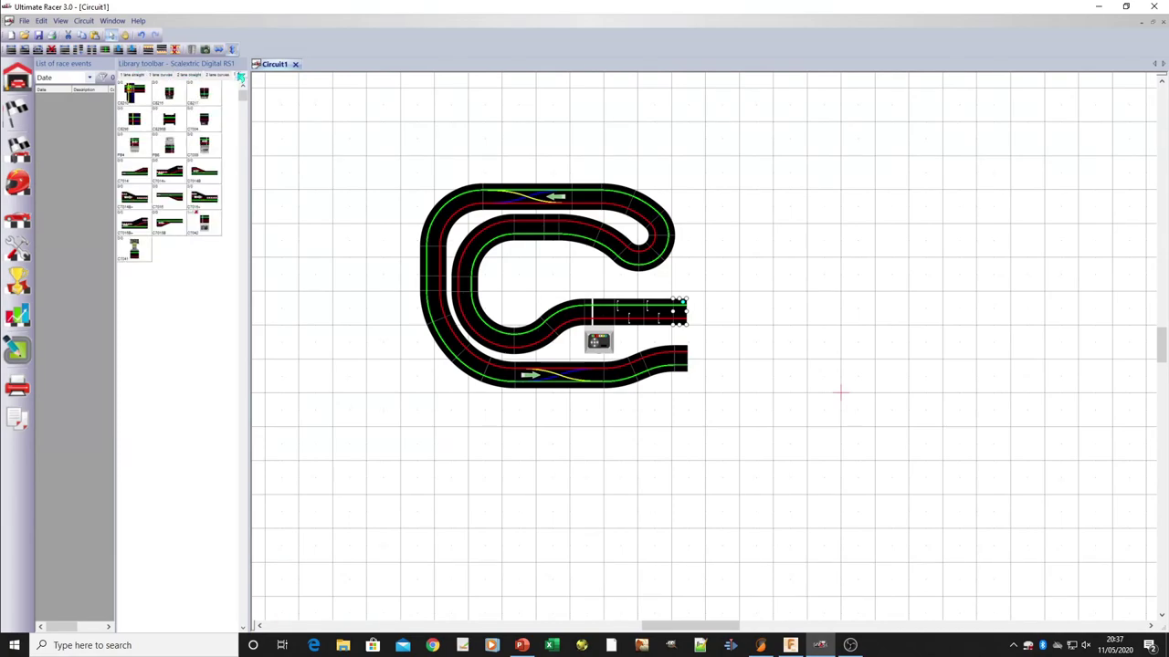
pyautogui.click(237, 73)
pyautogui.click(135, 74)
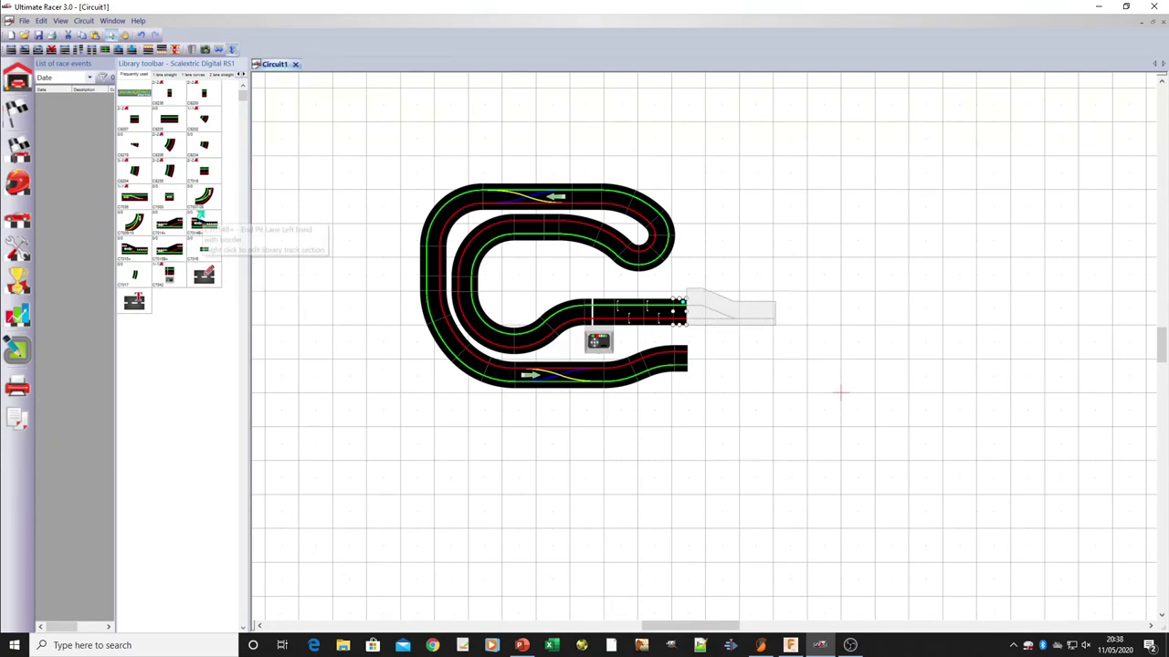
pyautogui.click(240, 77)
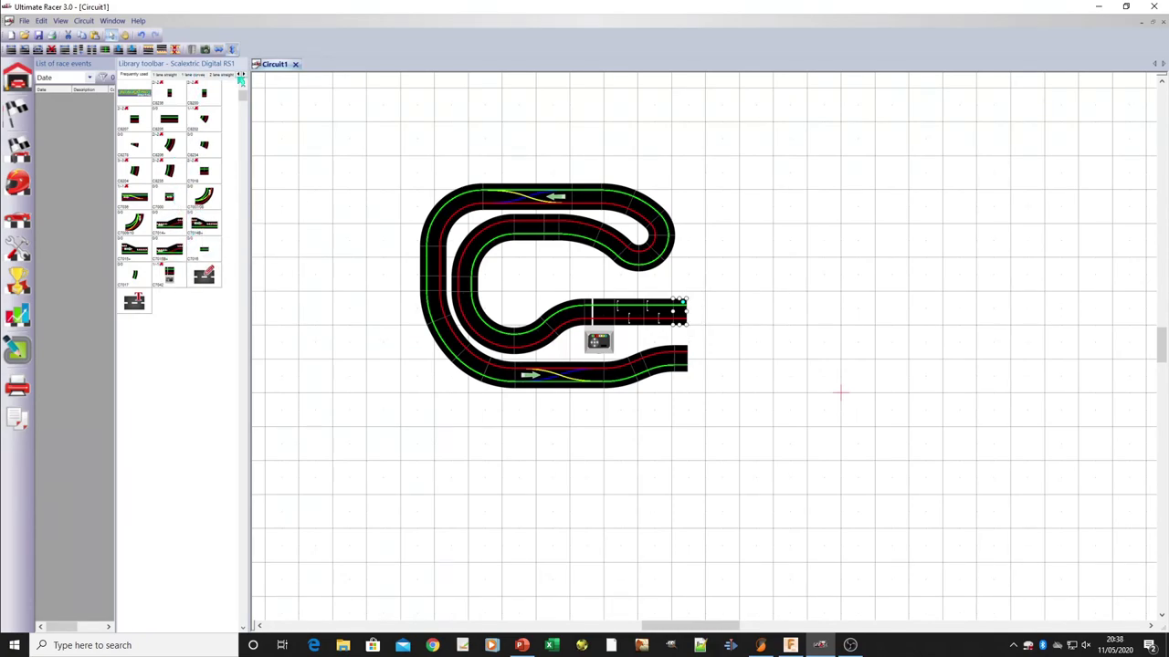
pyautogui.click(219, 75)
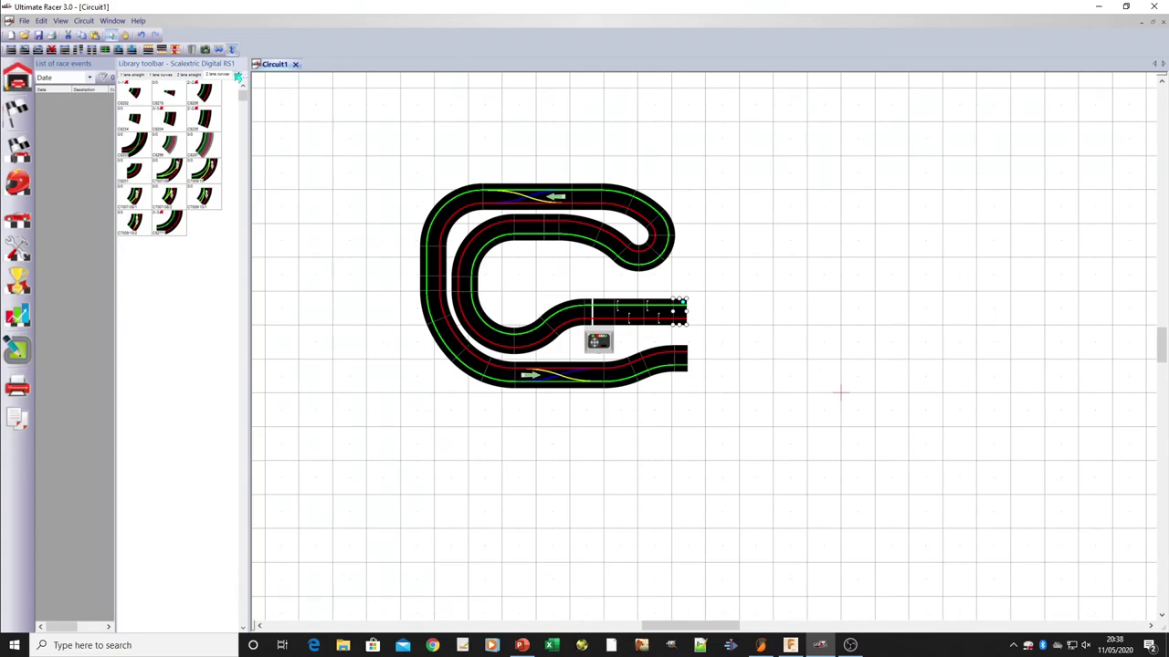
pyautogui.click(191, 77)
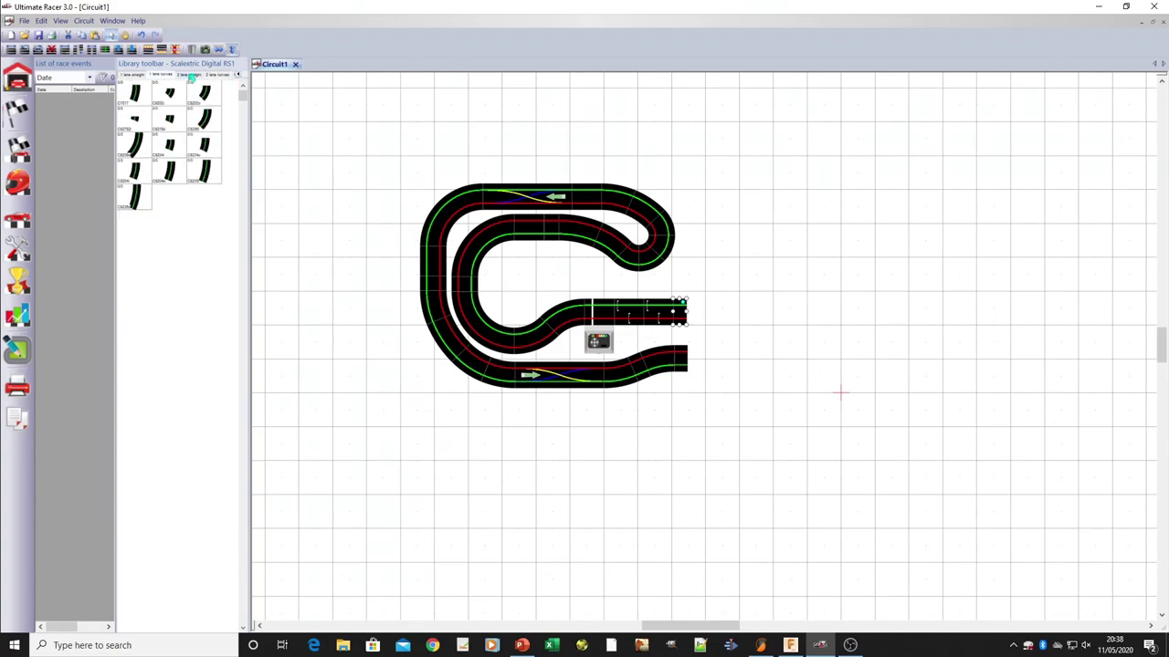
pyautogui.click(191, 77)
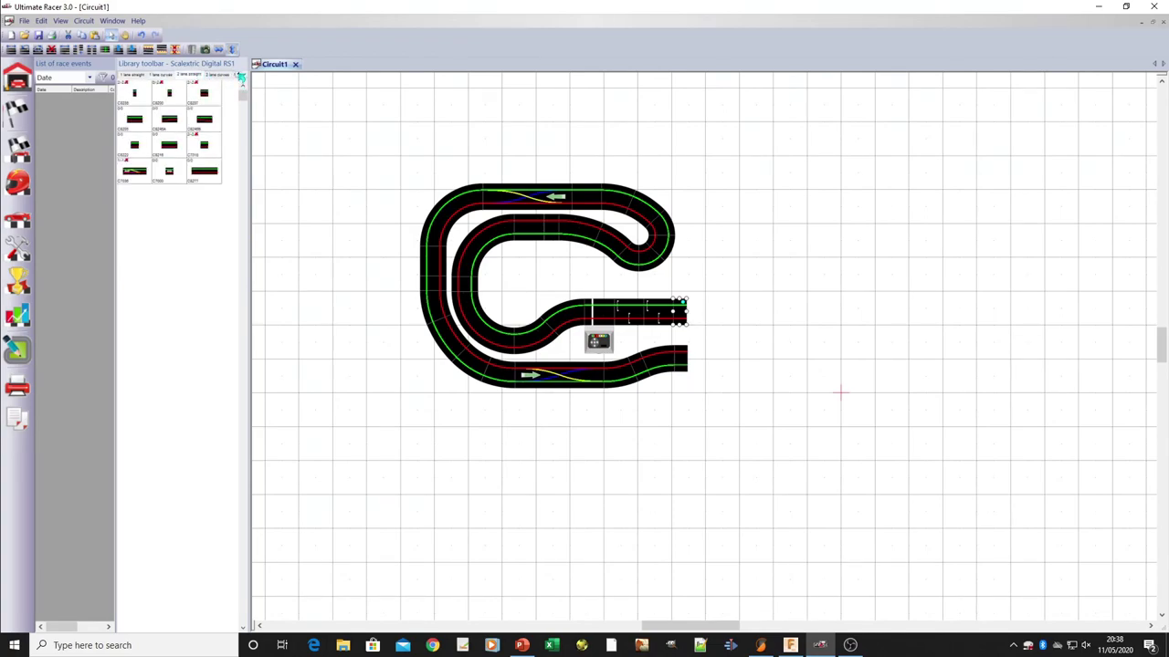
pyautogui.click(241, 77)
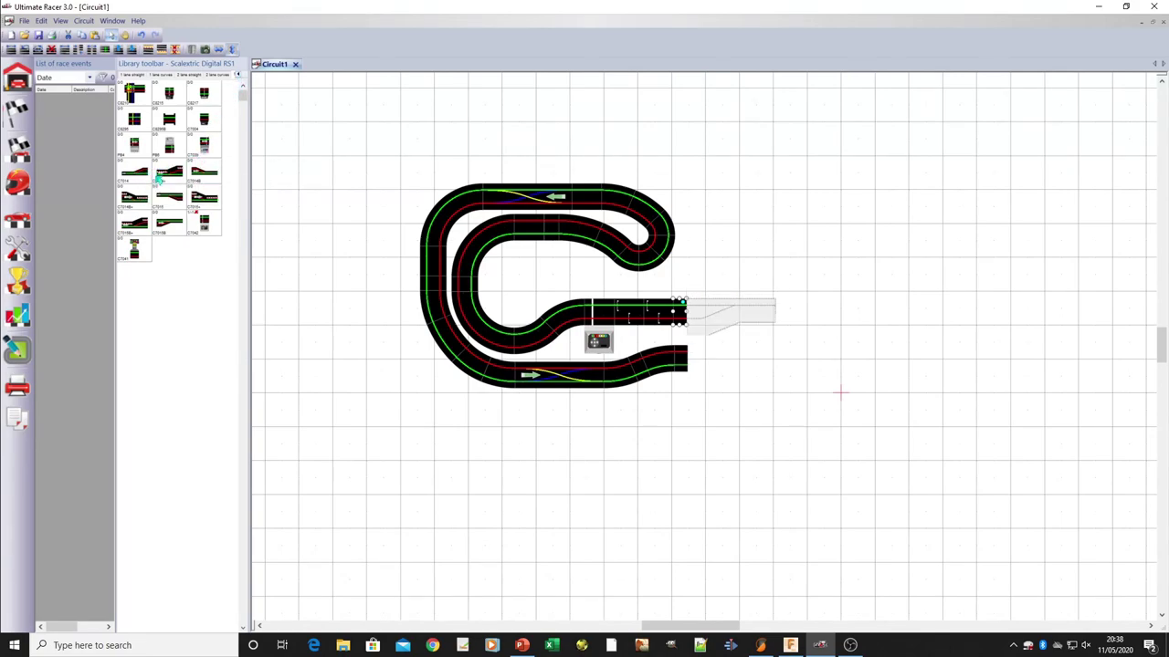
pyautogui.moveTo(187, 209); pyautogui.dragTo(733, 367)
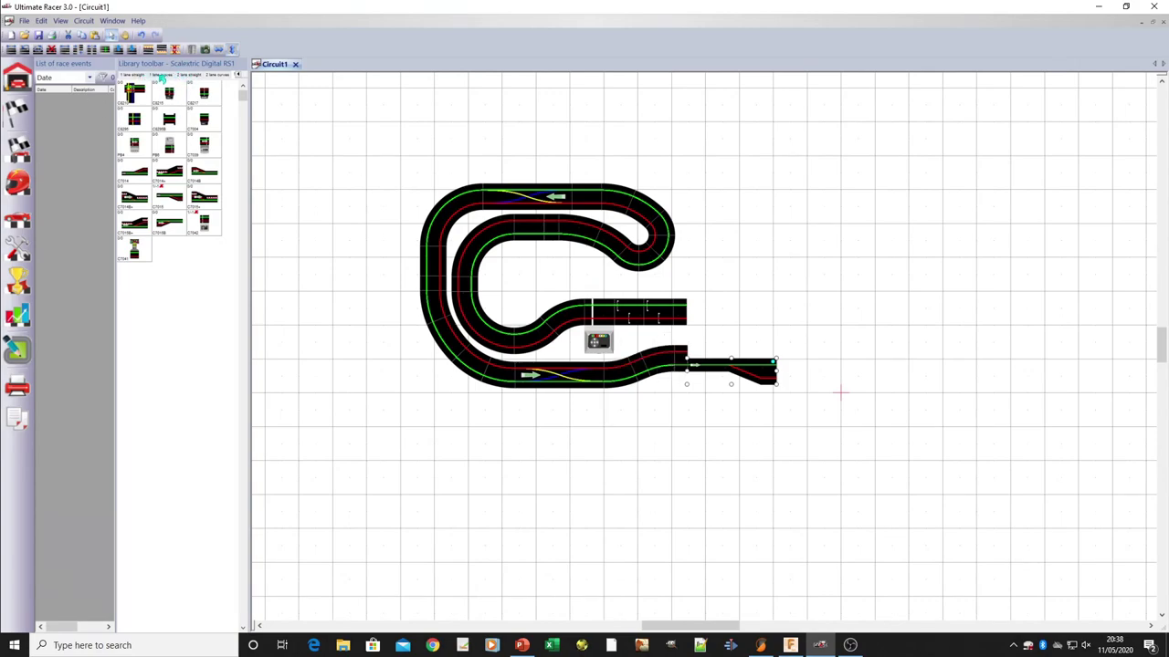
# Fill the upper lane alongside the pit lane start with three single-lane straights.
pyautogui.click(135, 75)
pyautogui.click(136, 94)
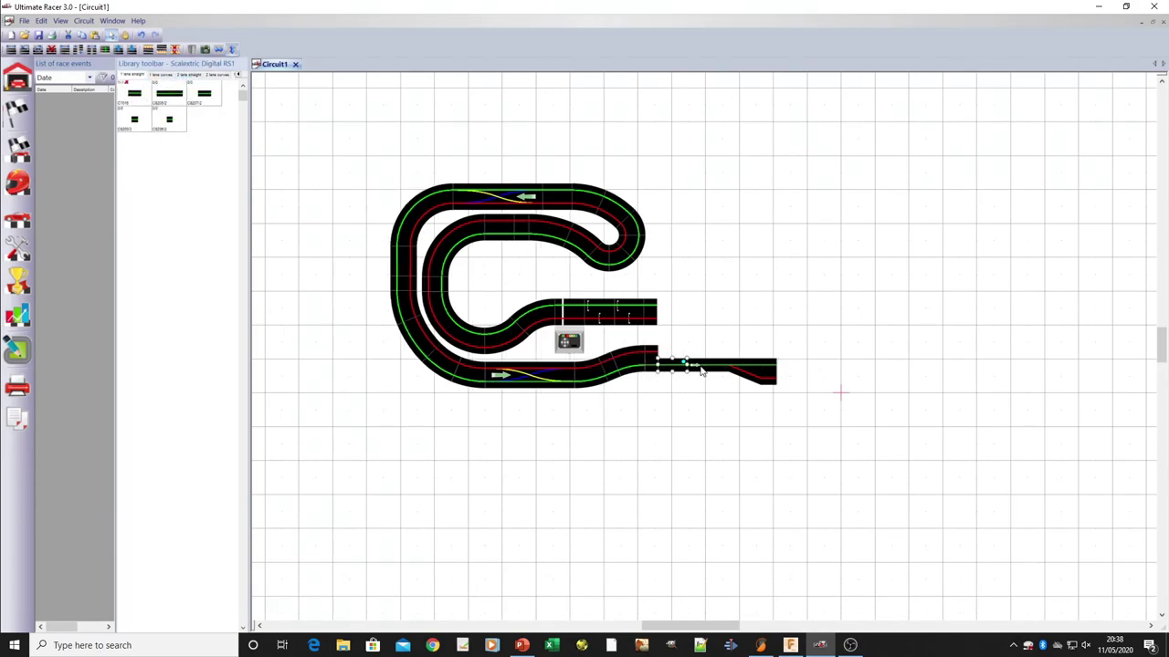
pyautogui.moveTo(666, 367); pyautogui.dragTo(719, 358)
pyautogui.click(134, 95)
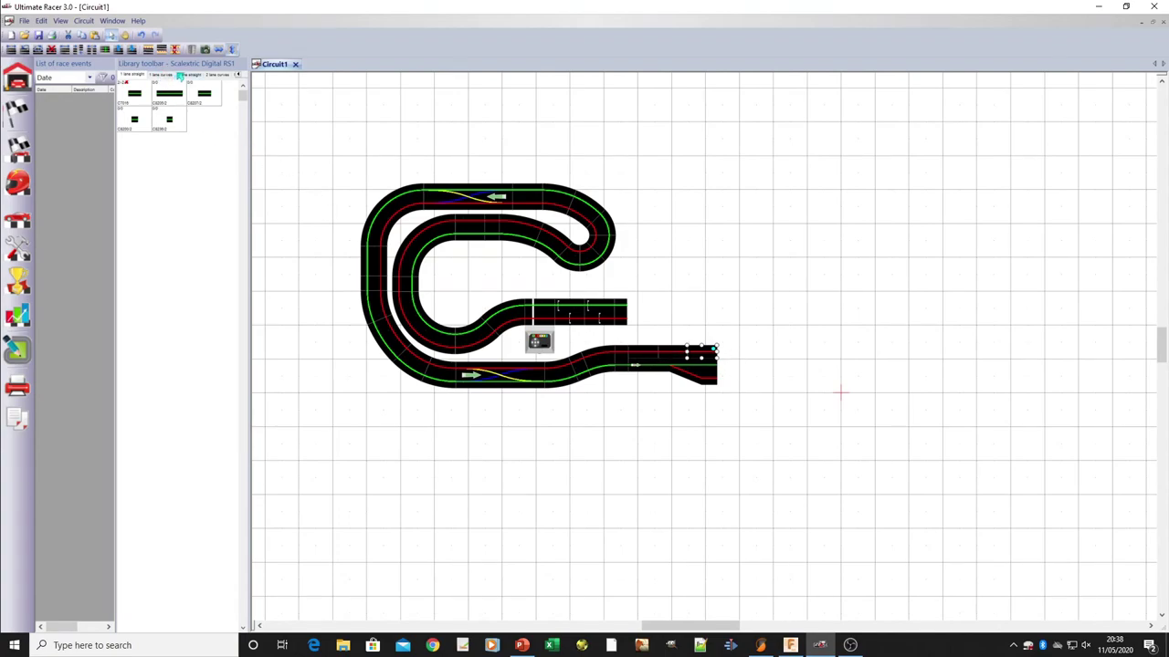
# Attach a C8207 two-lane straight to the right end of the lower main track, past the pit lane start.
pyautogui.click(181, 77)
pyautogui.click(214, 100)
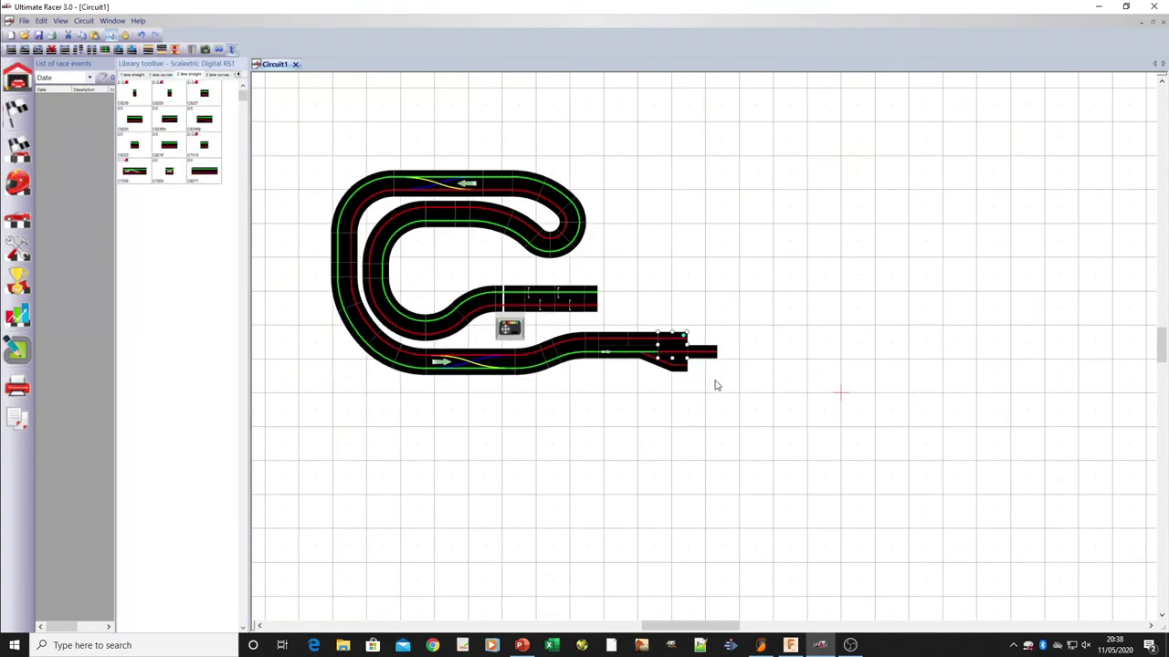
pyautogui.press('Delete')
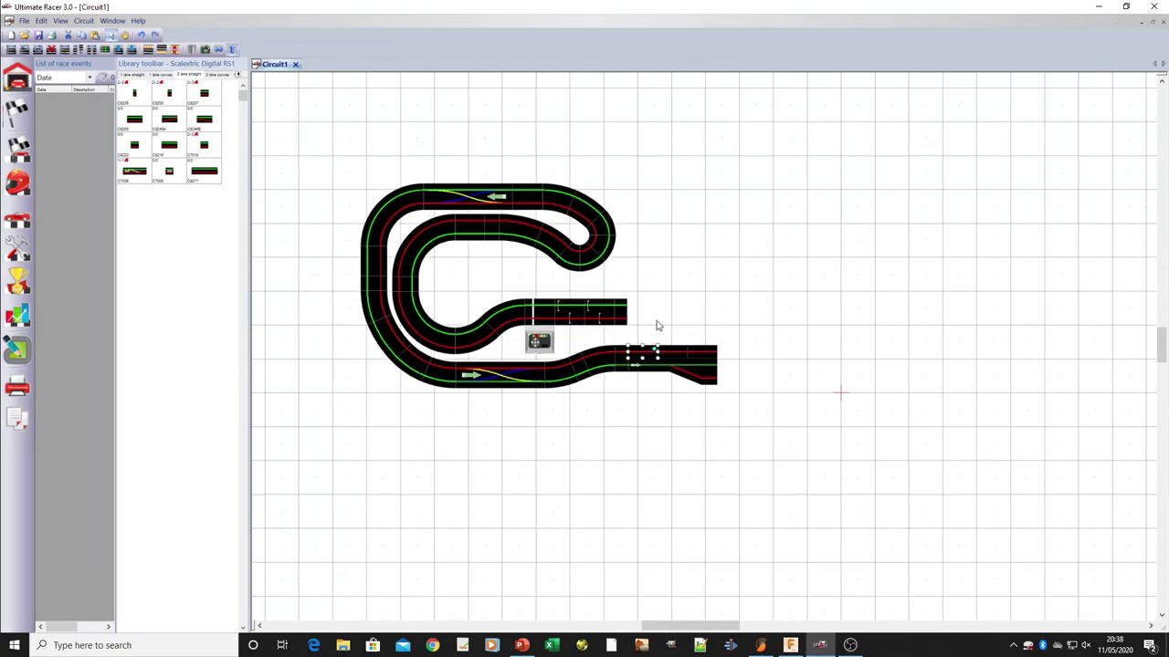
pyautogui.click(688, 289)
pyautogui.click(203, 104)
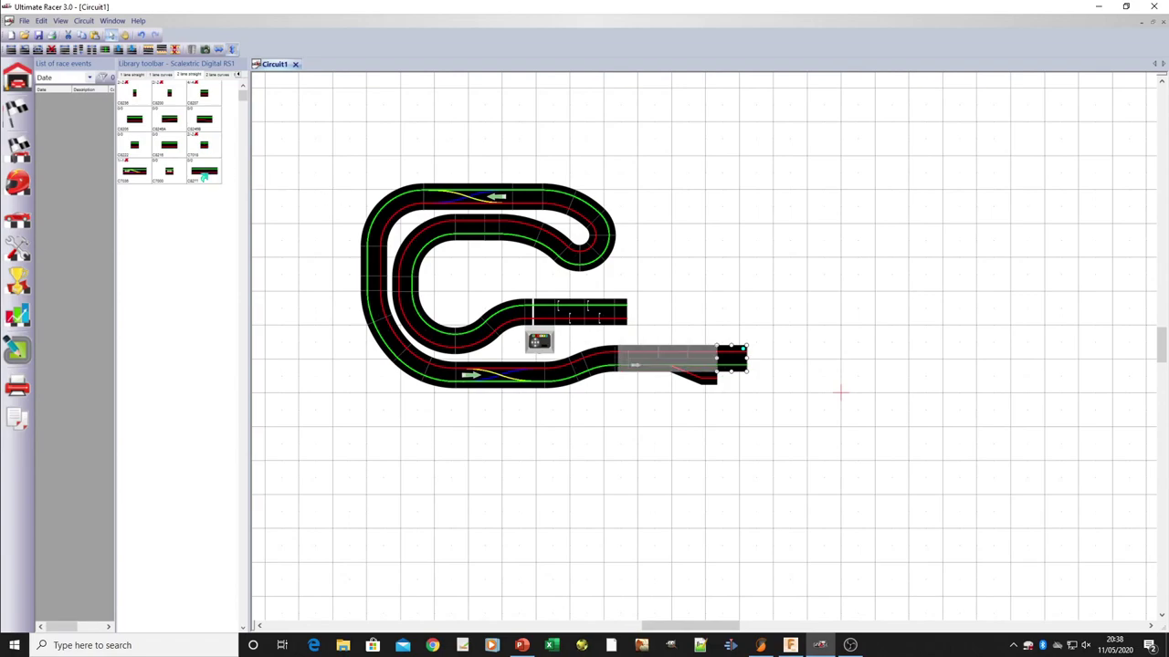
# Attach a long two-lane straight to the pit lane branch and a C8246B straight to the end of the lower main track.
pyautogui.click(713, 179)
pyautogui.moveTo(211, 179); pyautogui.dragTo(731, 376)
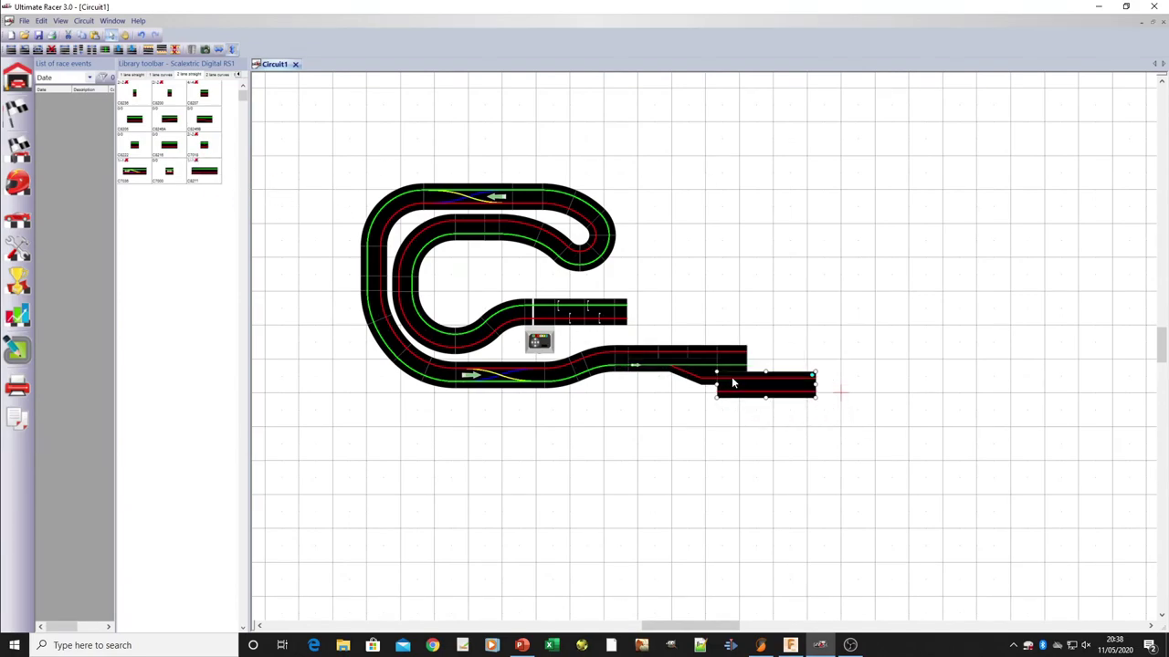
pyautogui.click(202, 125)
pyautogui.moveTo(841, 395); pyautogui.dragTo(762, 363)
# Add two C8201 tight curves after the C8246B straight to form a hairpin heading back left.
pyautogui.click(163, 74)
pyautogui.click(216, 75)
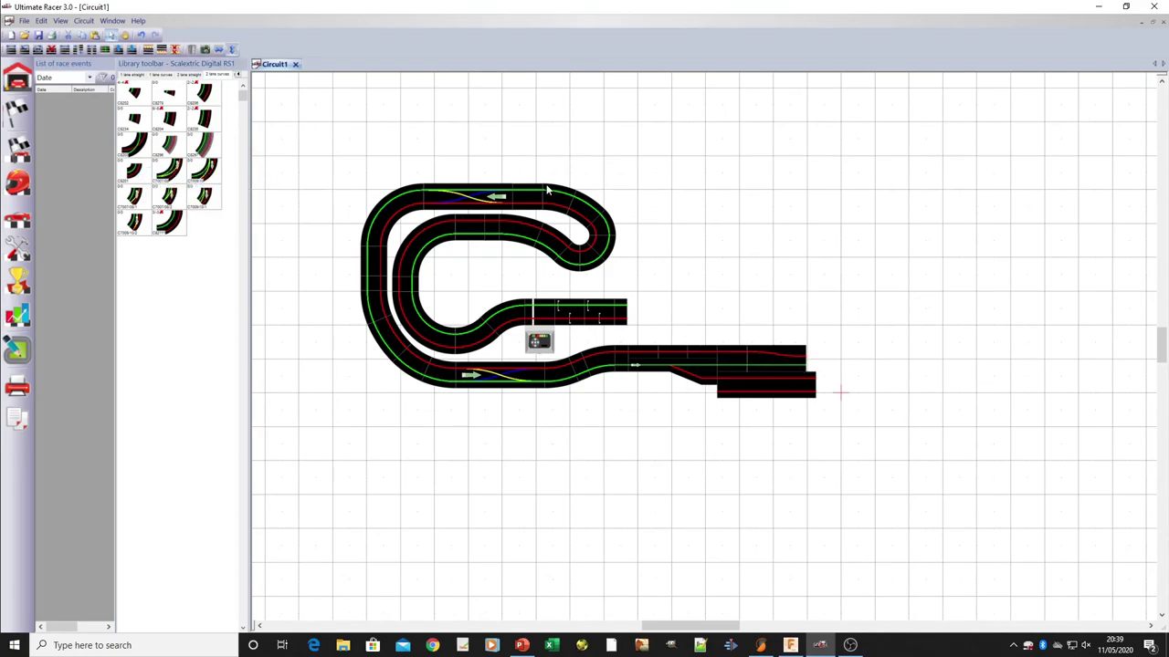
pyautogui.click(135, 171)
pyautogui.moveTo(733, 370); pyautogui.dragTo(839, 300)
pyautogui.hotkey('ctrl', 'v')
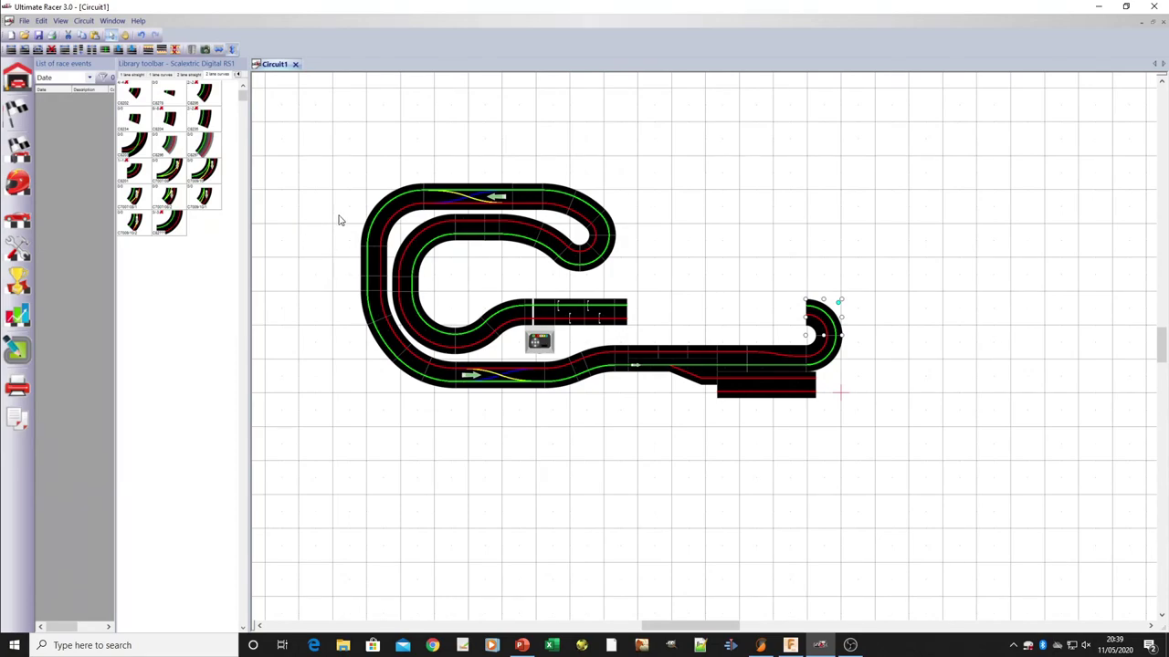
# Attach a C8246A straight to the upper end of the right-hand hairpin, running left toward the power base.
pyautogui.click(193, 74)
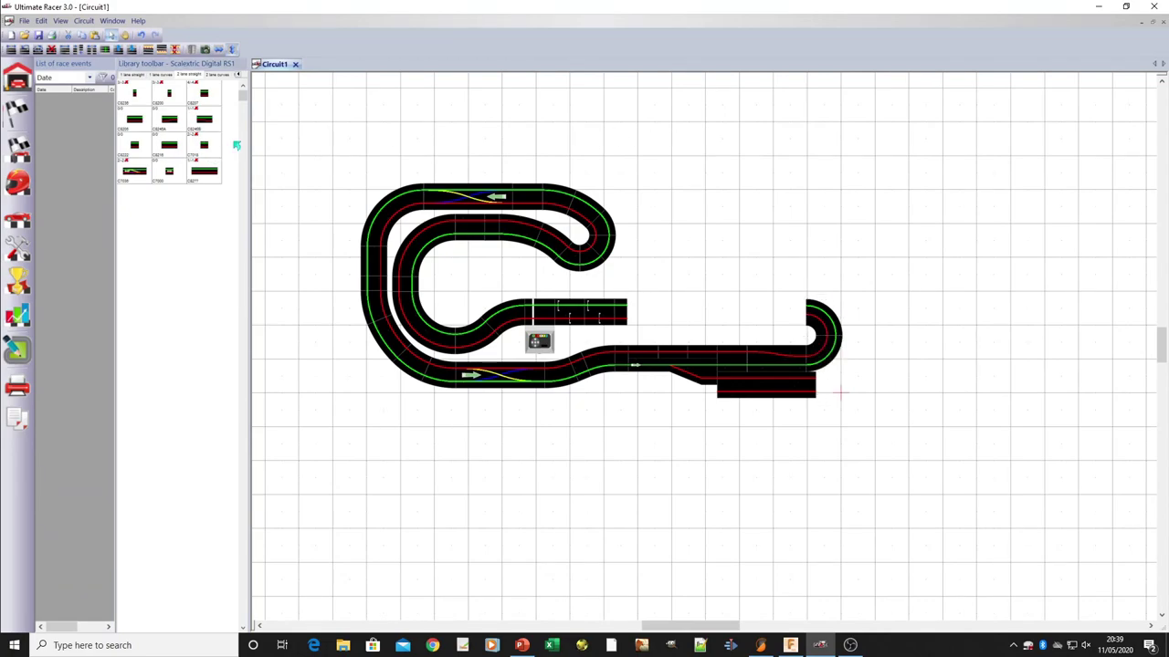
pyautogui.moveTo(235, 146); pyautogui.dragTo(777, 280)
pyautogui.press('Delete')
pyautogui.click(173, 124)
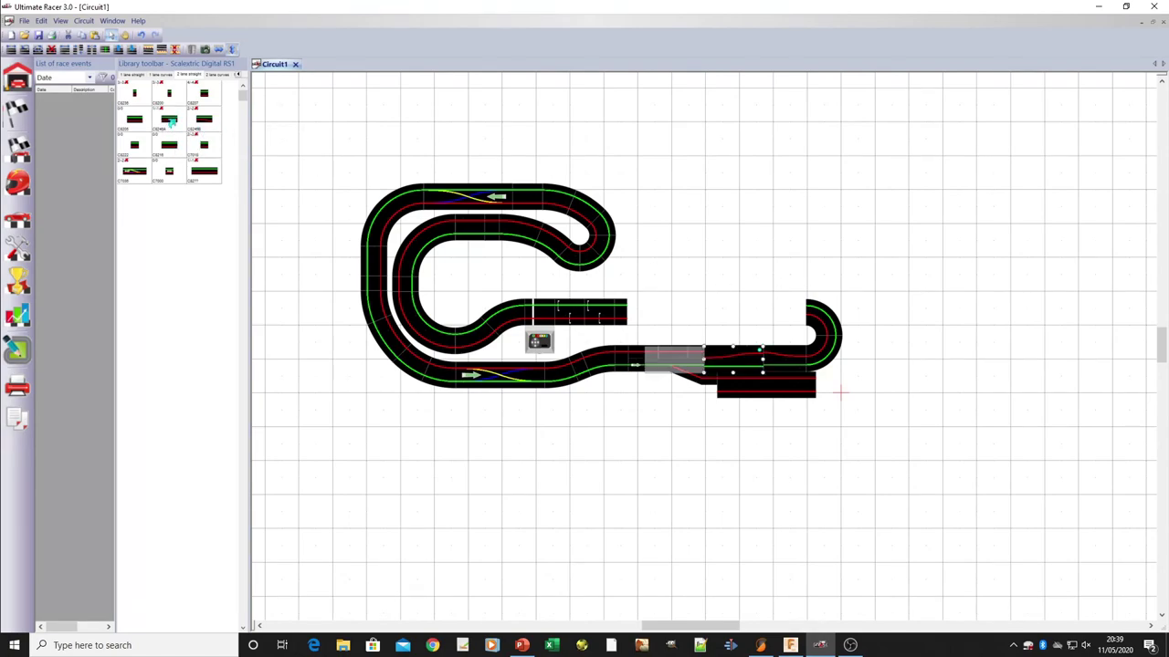
pyautogui.moveTo(711, 363); pyautogui.dragTo(741, 321)
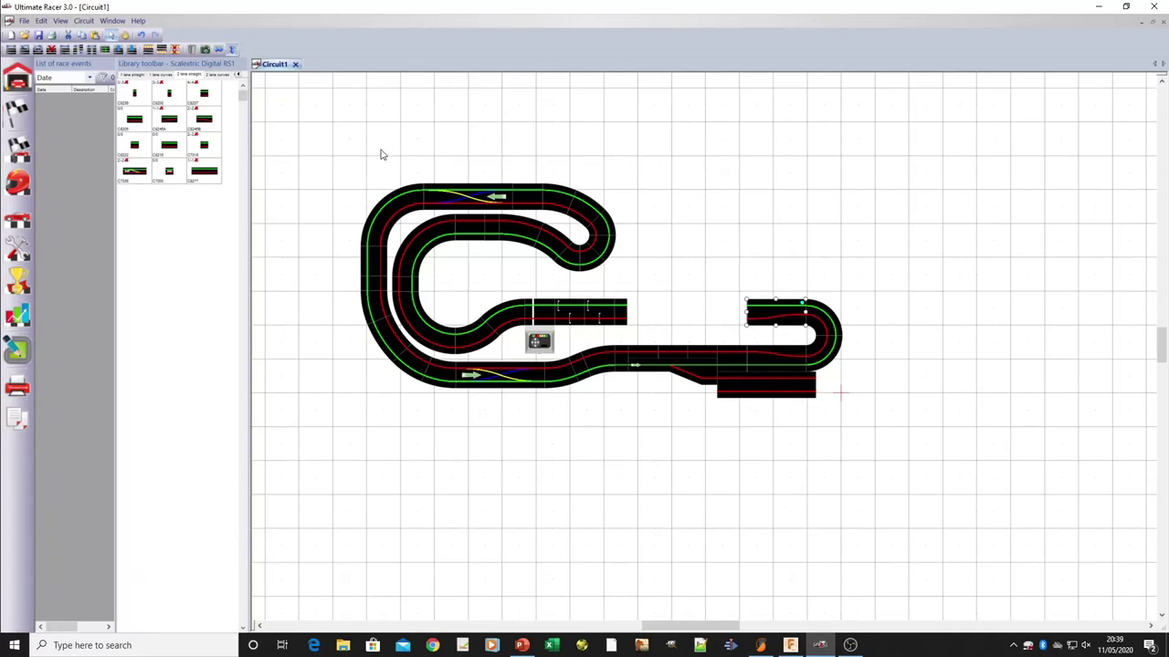
# Extend the returning upper track leftward with a C8207 two-lane straight after the C8246A section.
pyautogui.click(759, 168)
pyautogui.click(204, 95)
pyautogui.moveTo(717, 360); pyautogui.dragTo(728, 324)
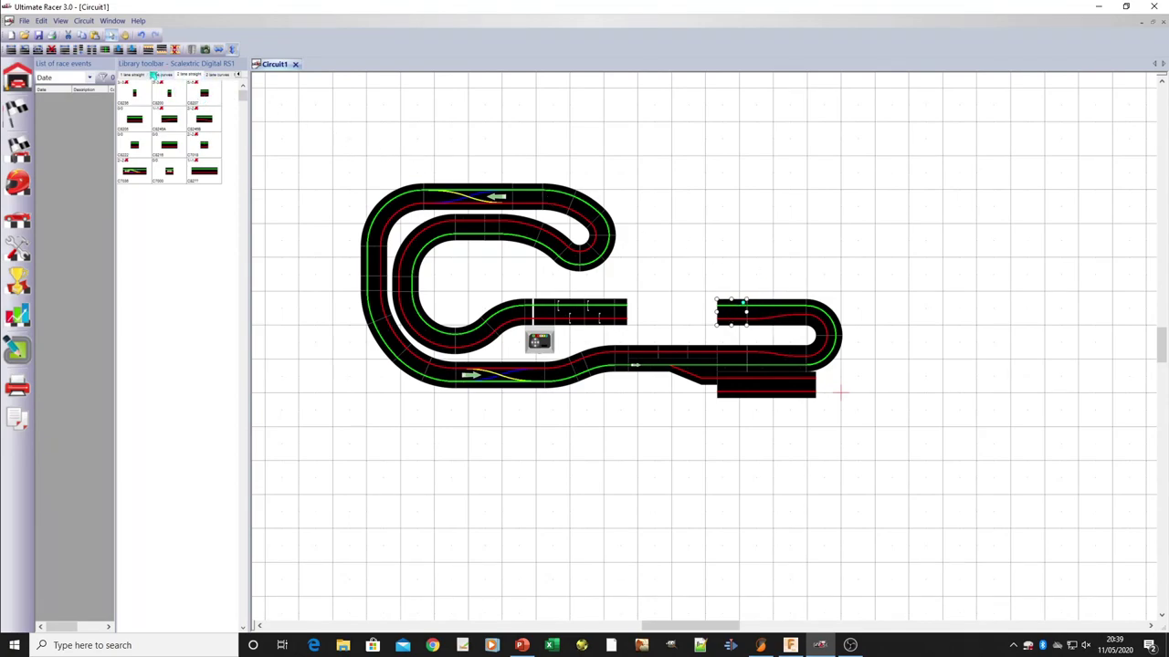
pyautogui.click(240, 76)
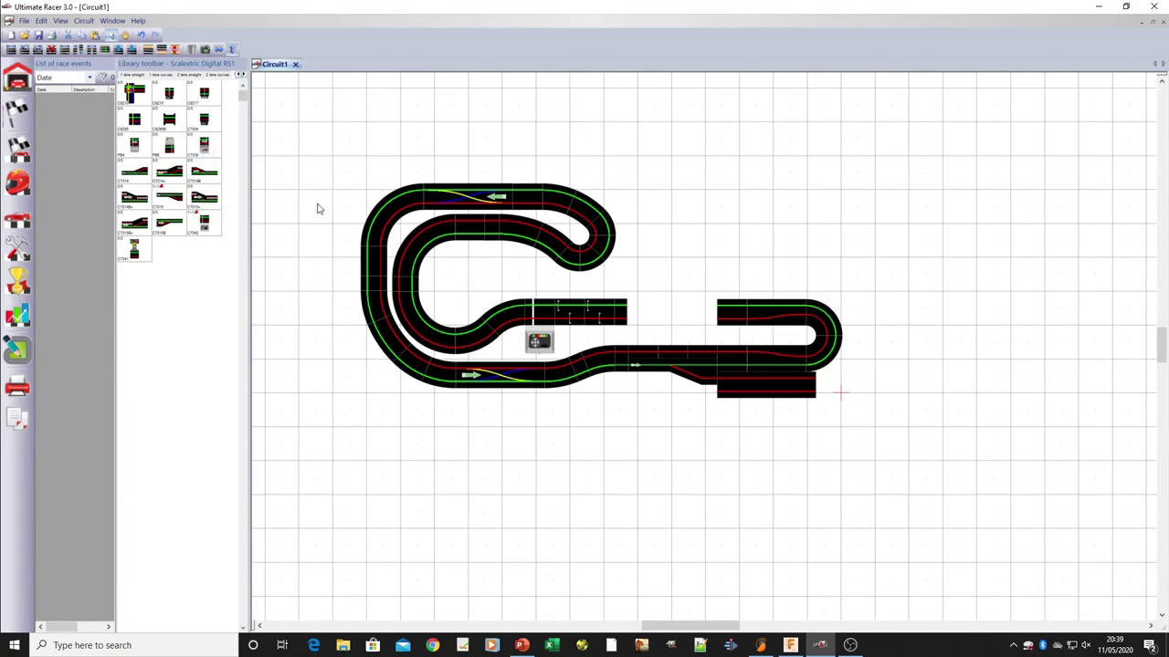
pyautogui.click(134, 171)
pyautogui.moveTo(730, 354); pyautogui.dragTo(734, 241)
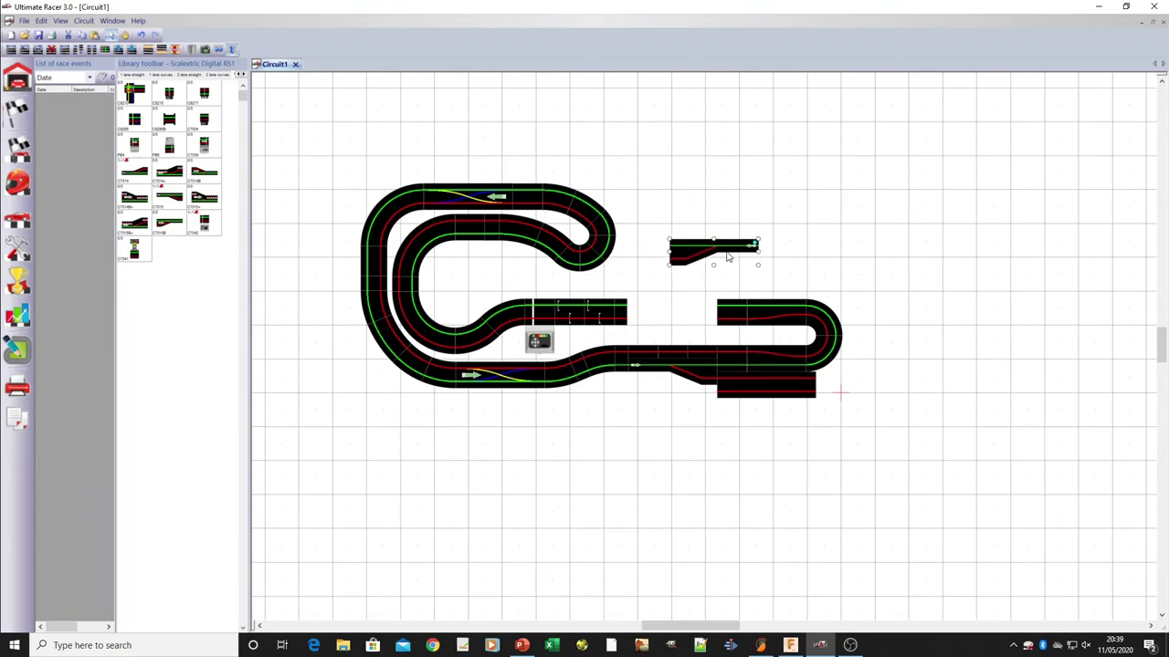
pyautogui.press('Delete')
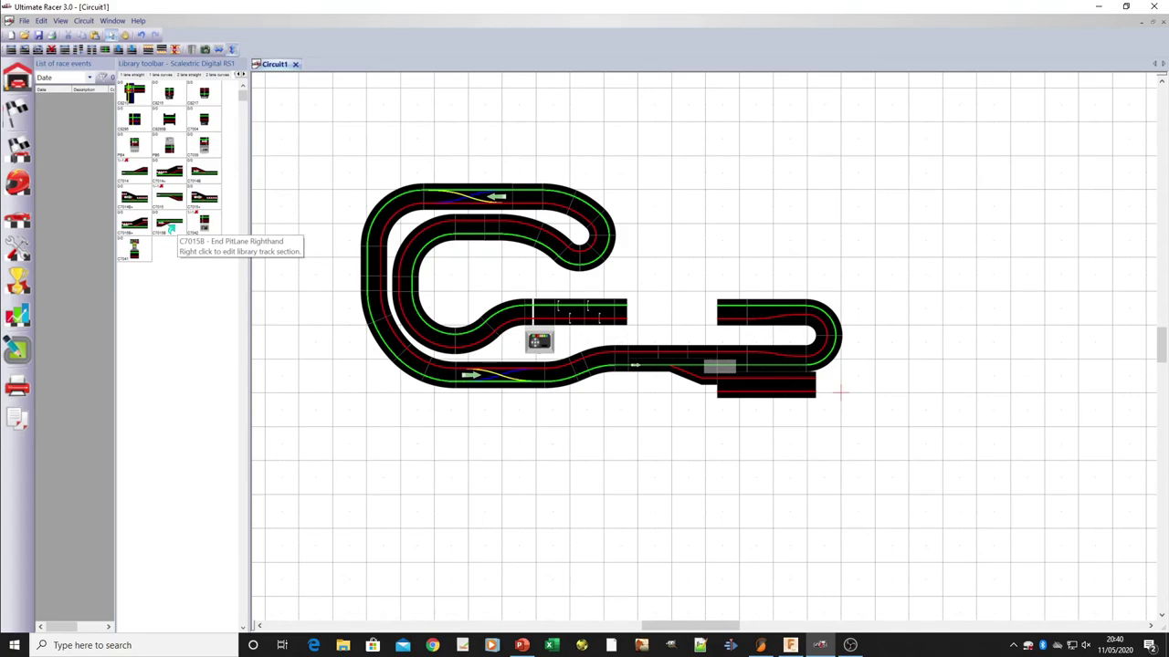
# Place a C7015B right-hand pit lane end in the gap before the power base straights, with its arrow pointing left and its branch upward.
pyautogui.click(170, 228)
pyautogui.moveTo(726, 365); pyautogui.dragTo(723, 310)
pyautogui.click(747, 250)
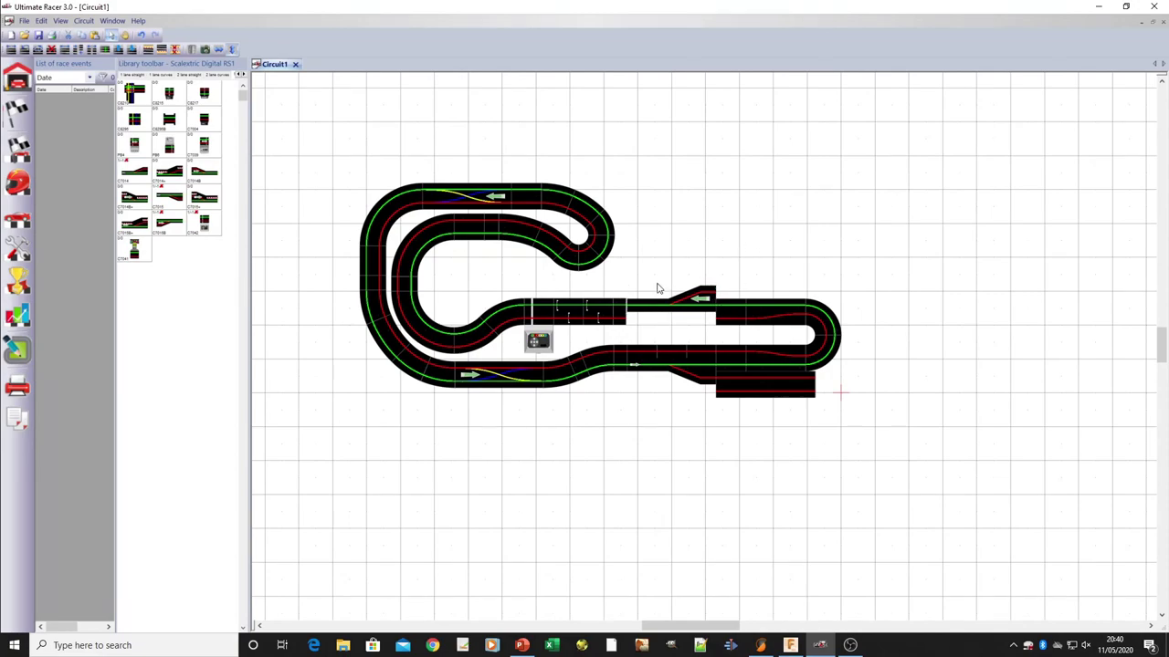
# Fill the empty lane below the pit lane end with three copies of the single-lane straight from the lower track.
pyautogui.click(649, 356)
pyautogui.click(681, 354)
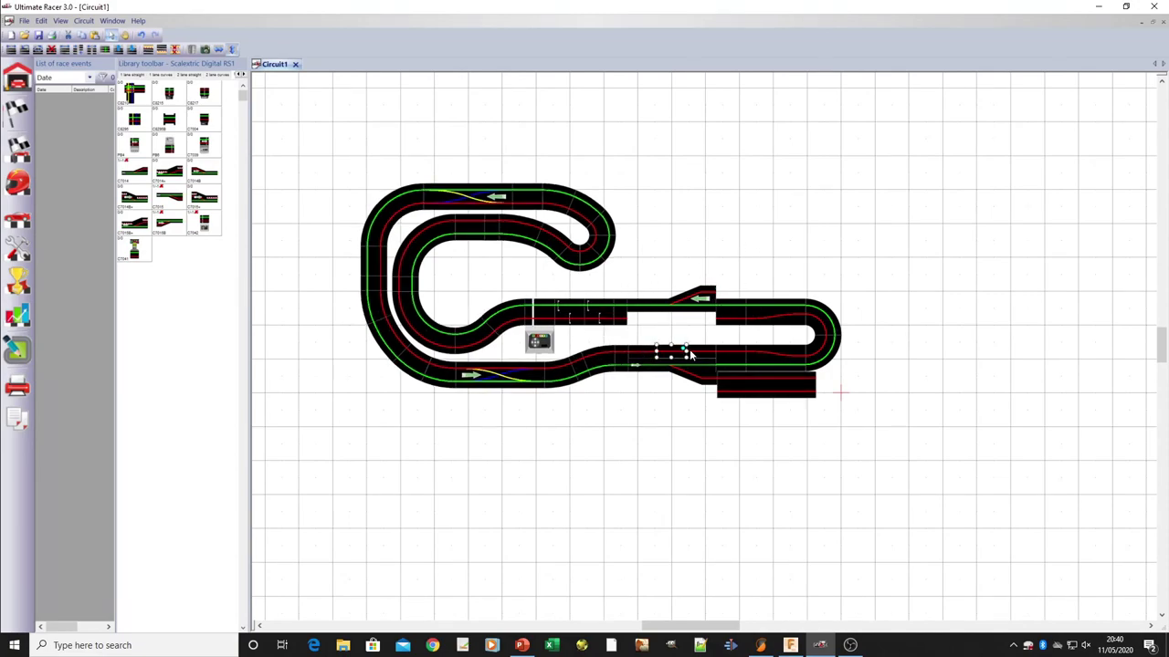
pyautogui.click(701, 355)
pyautogui.moveTo(688, 348); pyautogui.dragTo(704, 319)
pyautogui.hotkey('ctrl', 'v')
pyautogui.hotkey('ctrl', 'v')
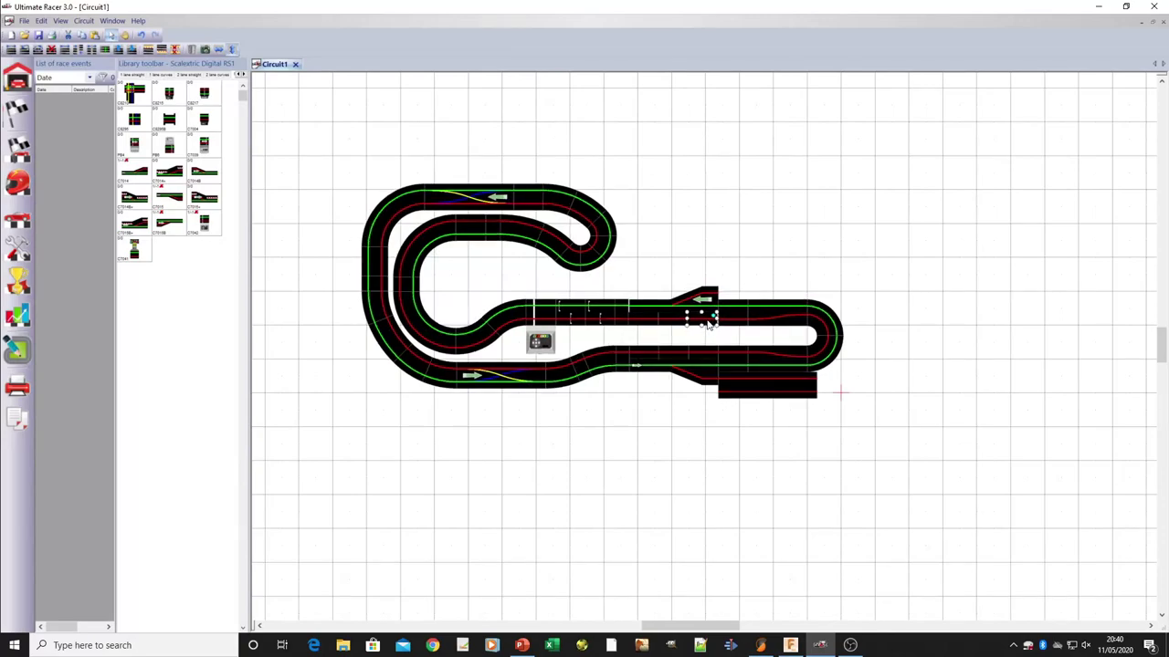
# Copy the long pit straight below the lower track and attach the copy to the upper pit lane branch.
pyautogui.click(771, 388)
pyautogui.moveTo(775, 389); pyautogui.dragTo(776, 298)
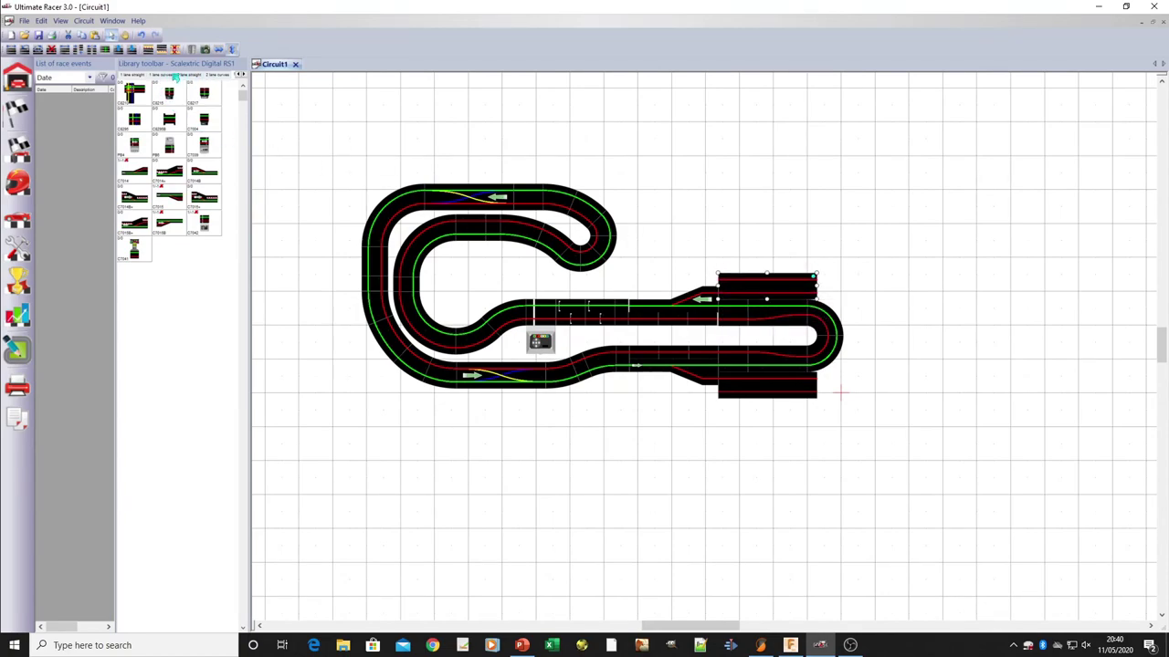
# Connect the upper and lower pit straights around the outside of the right-hand hairpin with single-lane C8206i R2 inside lane curves.
pyautogui.click(162, 77)
pyautogui.click(199, 77)
pyautogui.click(213, 79)
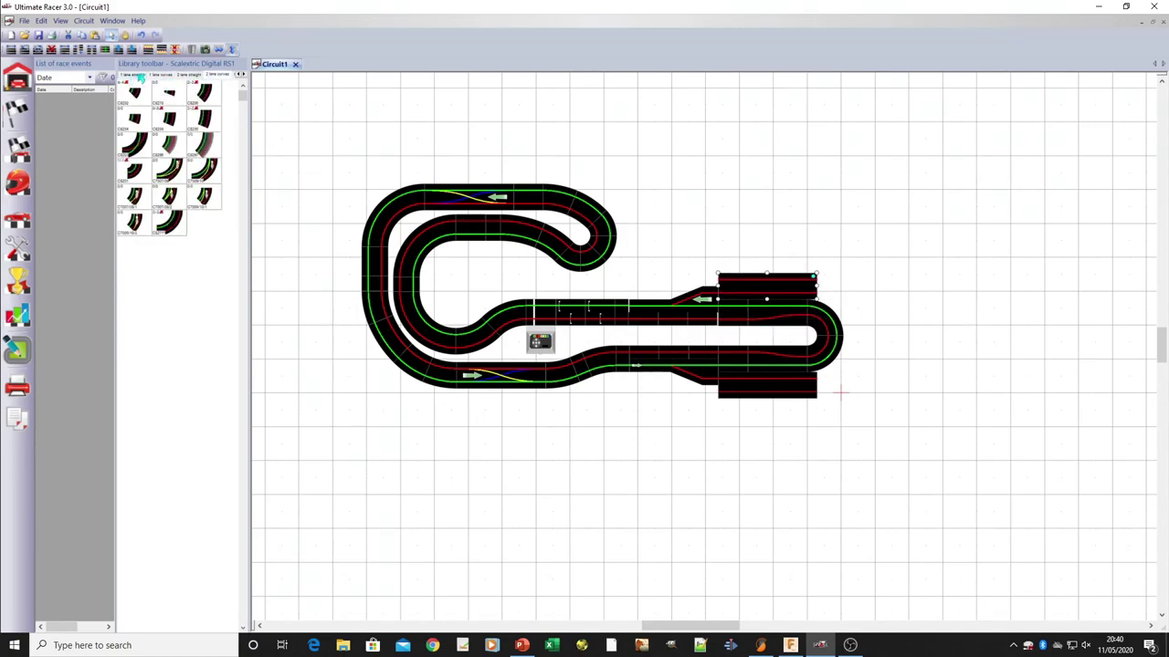
pyautogui.click(163, 76)
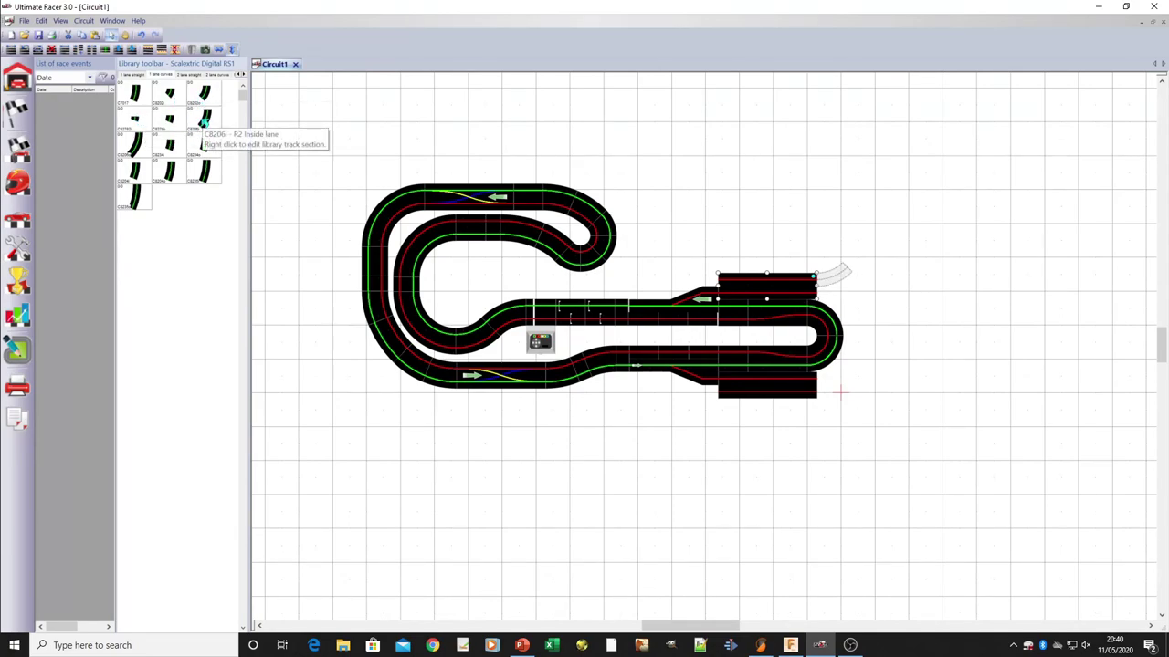
pyautogui.click(504, 150)
pyautogui.moveTo(721, 361); pyautogui.dragTo(840, 312)
pyautogui.hotkey('ctrl', 'z')
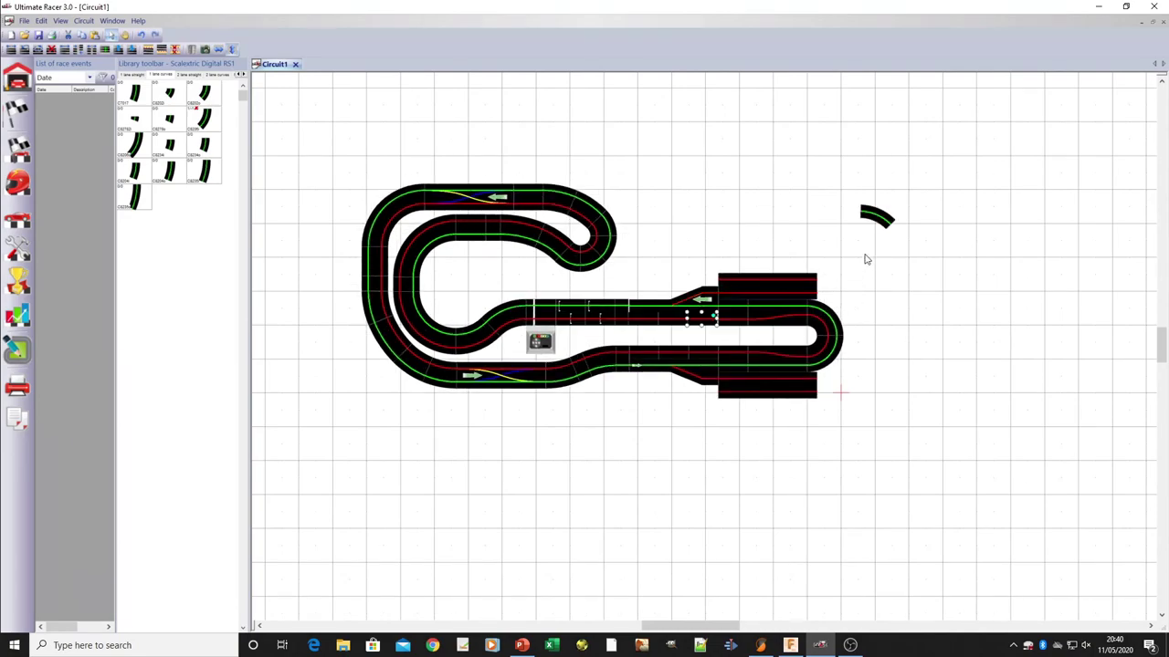
pyautogui.moveTo(880, 225); pyautogui.dragTo(867, 270)
pyautogui.click(873, 221)
pyautogui.moveTo(873, 220); pyautogui.dragTo(853, 288)
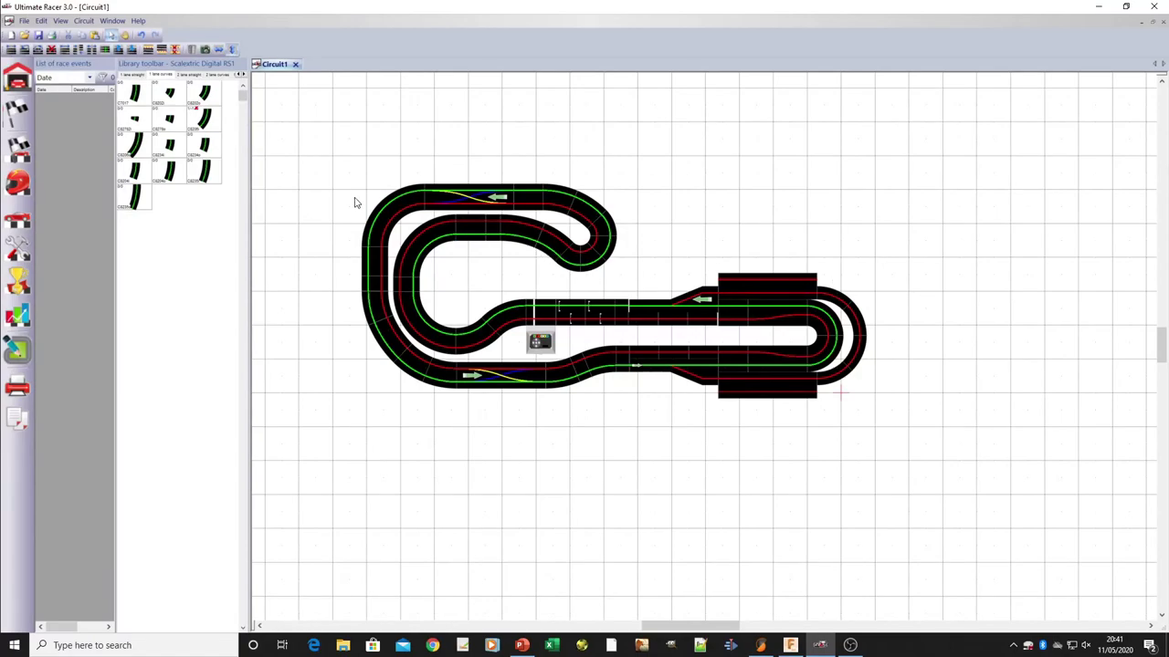
# Move the whole circuit, including the pit lane, as one group slightly left and down on the grid, leaving nothing selected.
pyautogui.moveTo(341, 169); pyautogui.dragTo(898, 434)
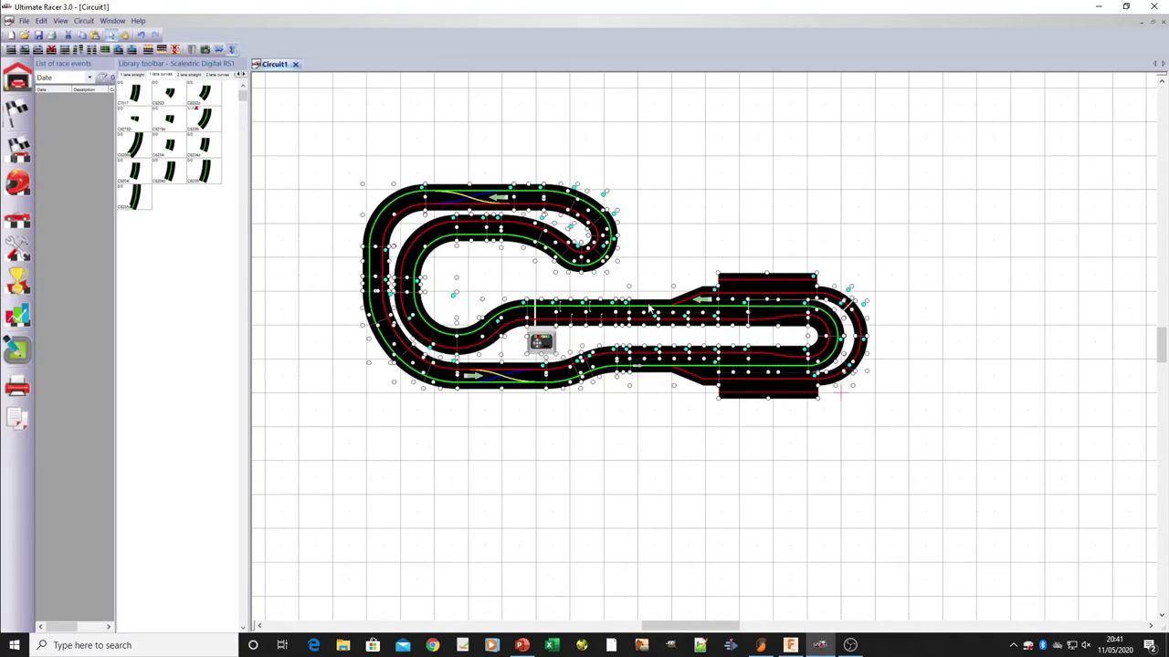
pyautogui.moveTo(649, 309)
pyautogui.mouseDown()
pyautogui.moveTo(635, 306)
pyautogui.moveTo(638, 317)
pyautogui.mouseUp()
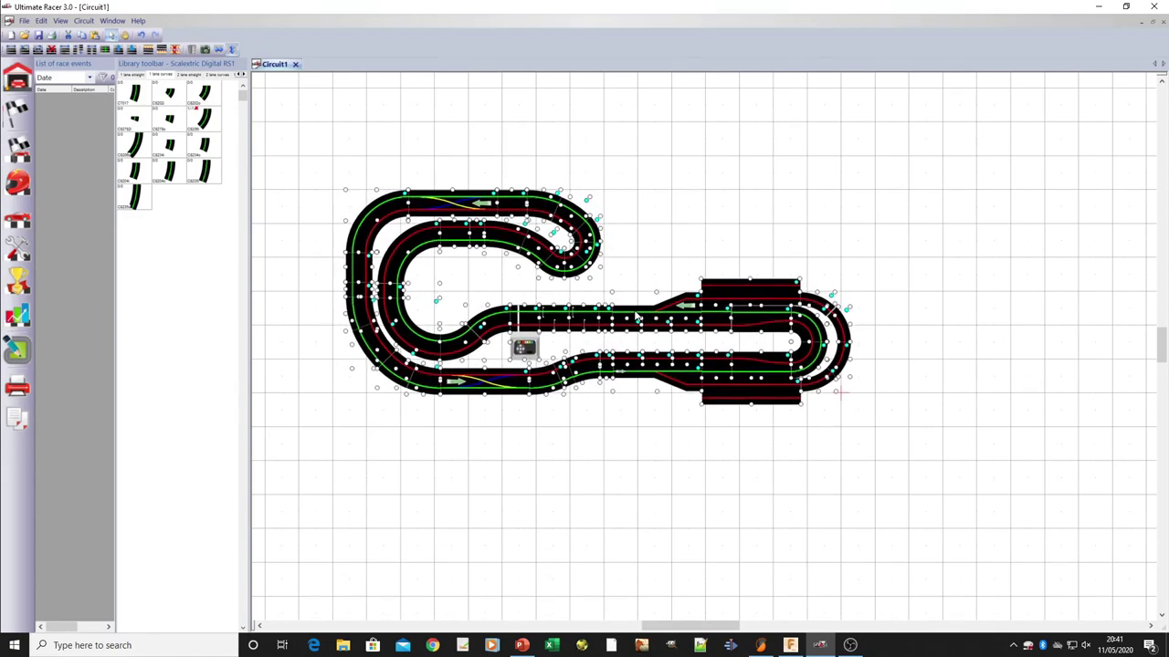
pyautogui.moveTo(638, 316); pyautogui.dragTo(638, 315)
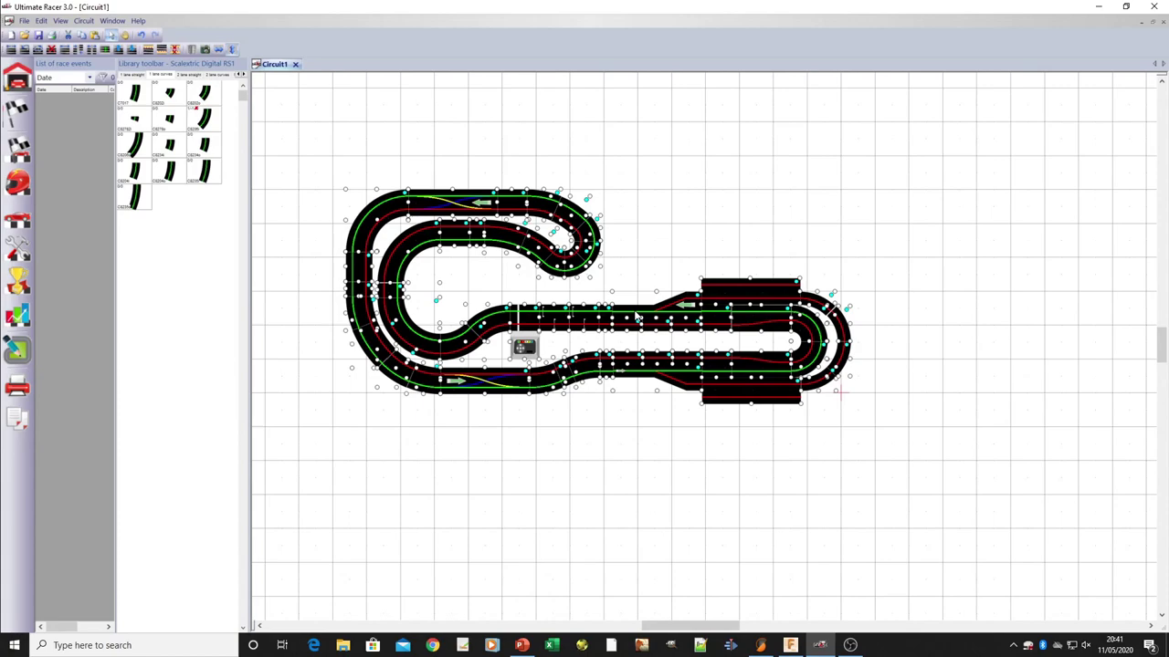
pyautogui.moveTo(637, 317); pyautogui.dragTo(637, 317)
pyautogui.click(629, 188)
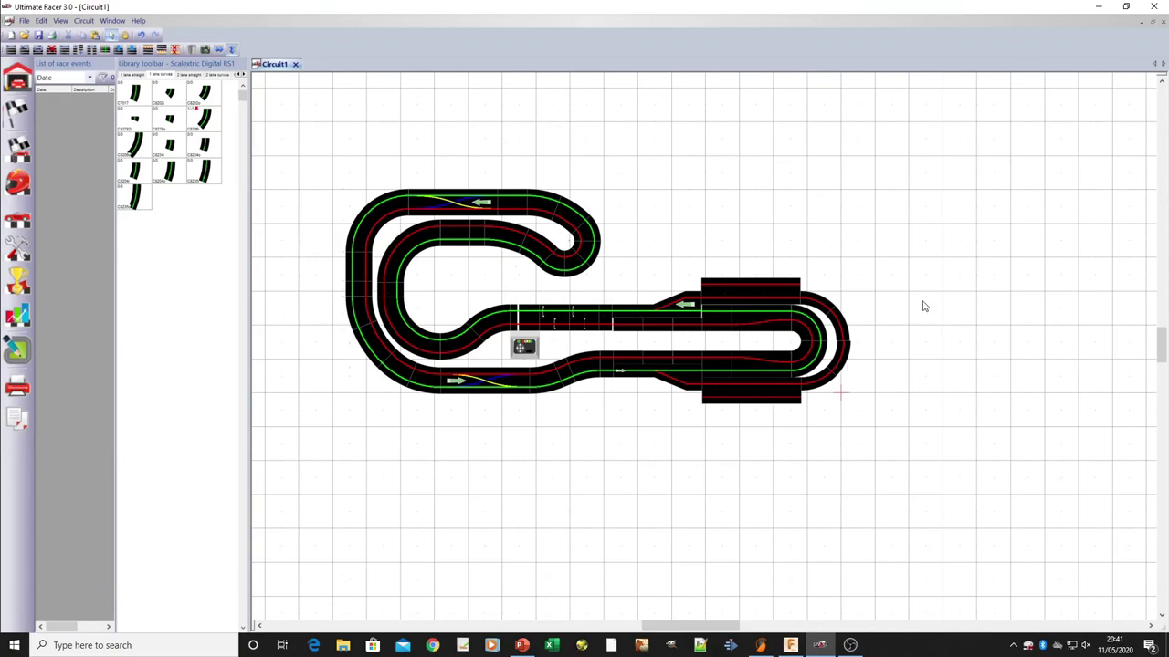
pyautogui.scroll(2, 876, 316)
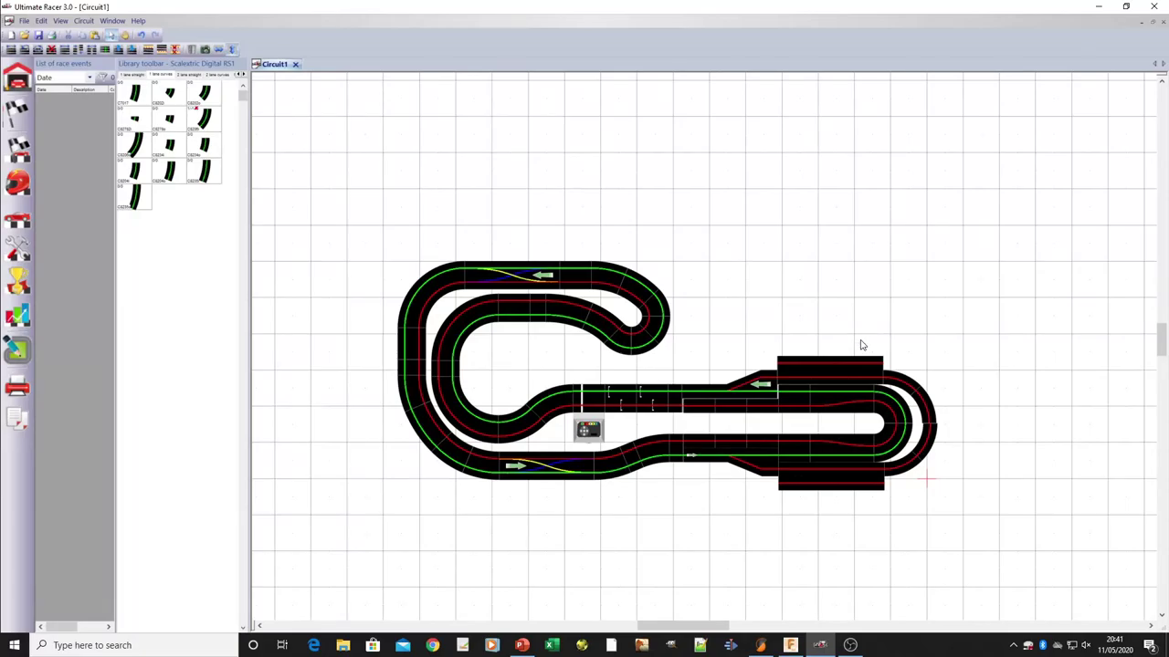